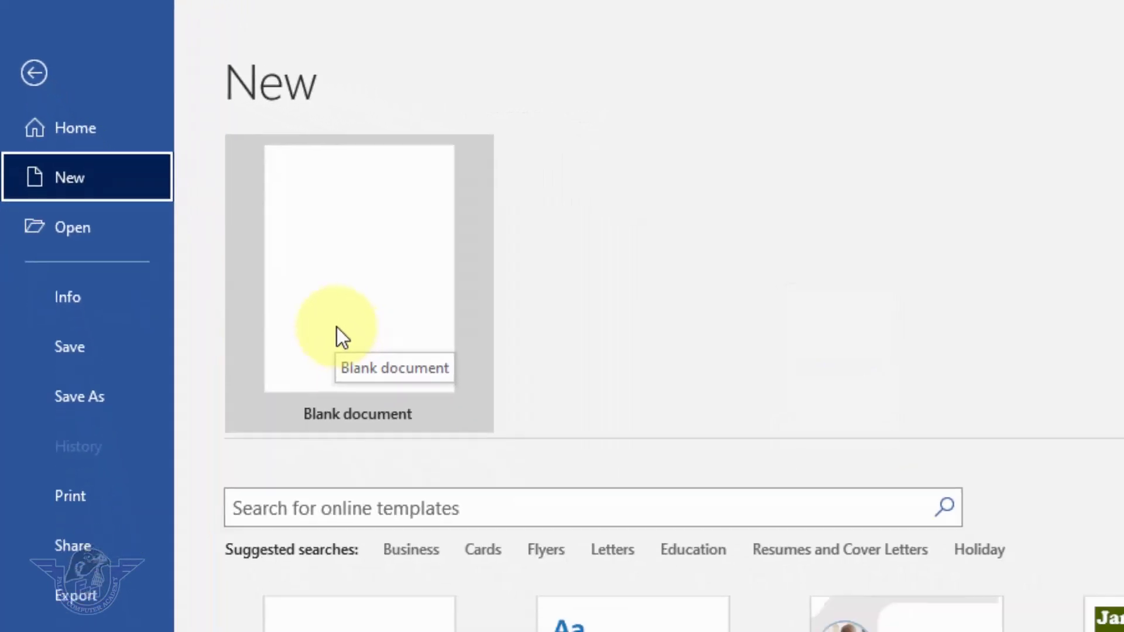
# Create a blank document and draw a tall, narrow rectangle near the top of the page.
pyautogui.click(337, 328)
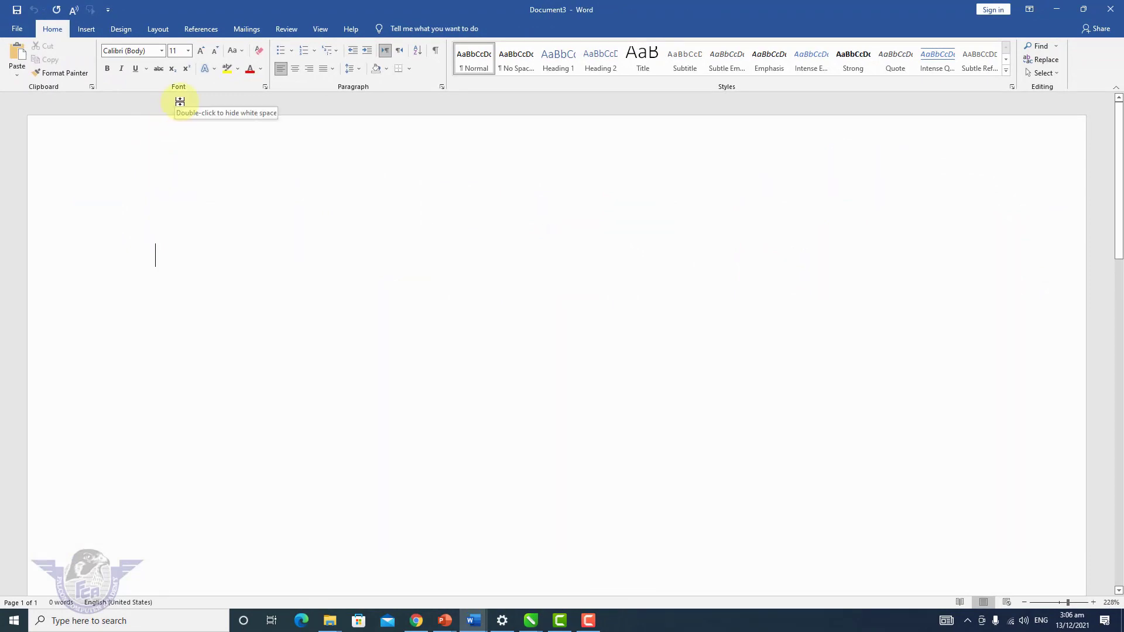
pyautogui.click(90, 29)
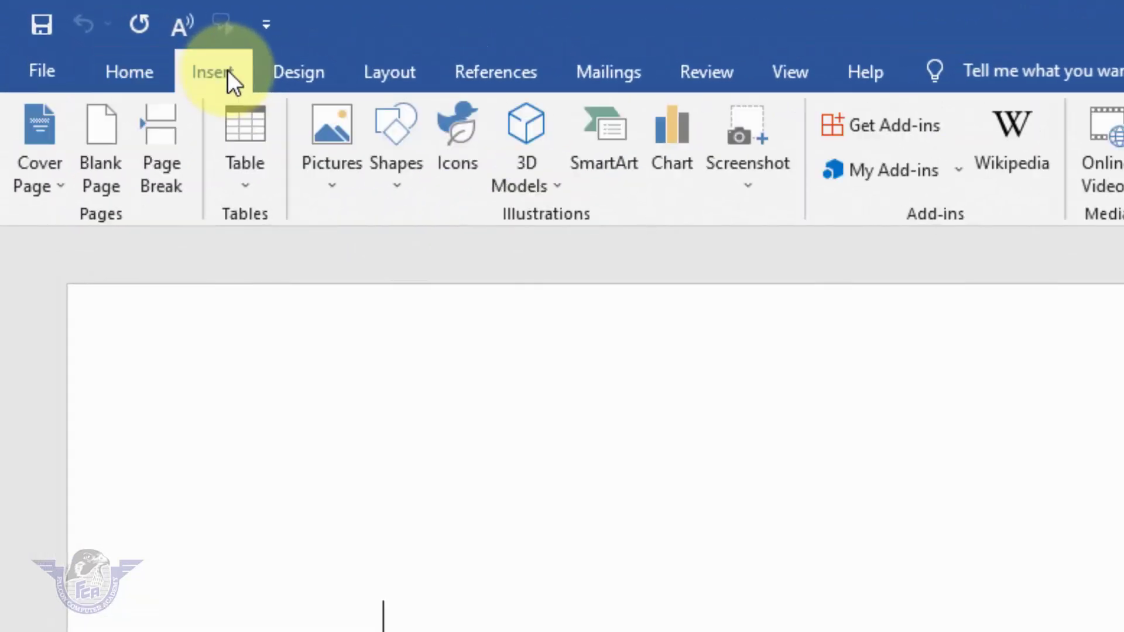
pyautogui.click(403, 190)
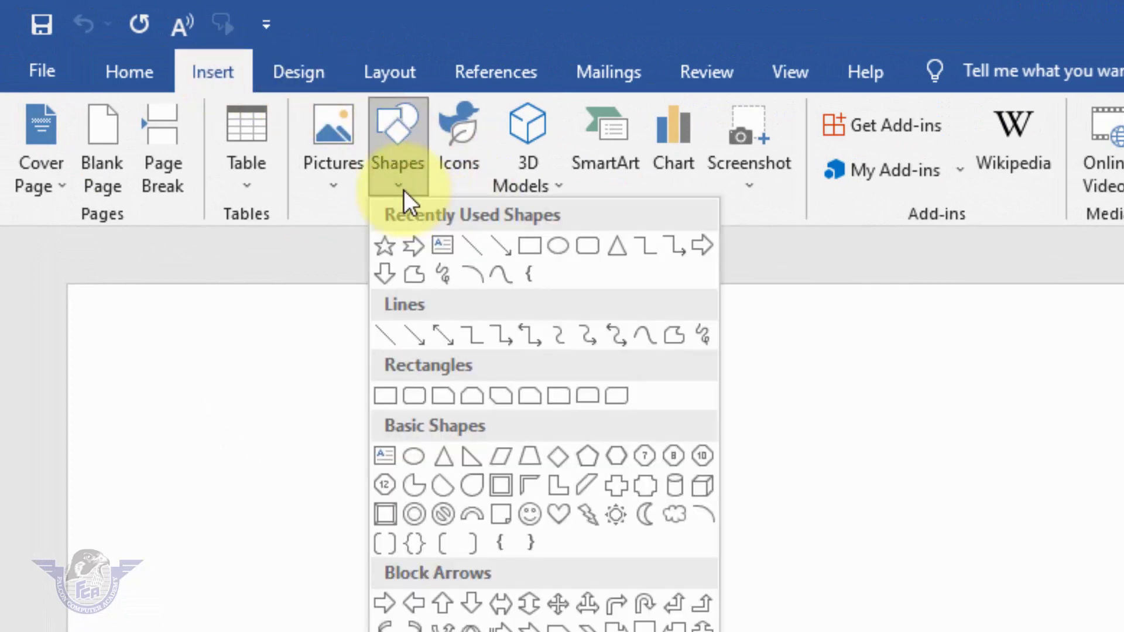
pyautogui.click(531, 247)
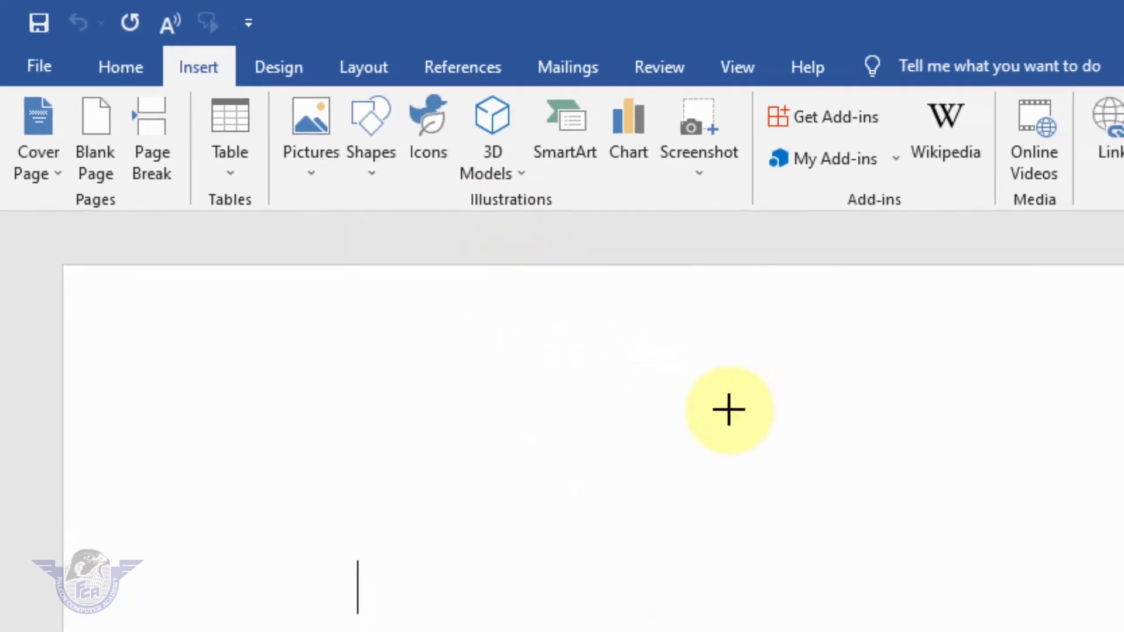
pyautogui.moveTo(598, 406); pyautogui.dragTo(679, 453)
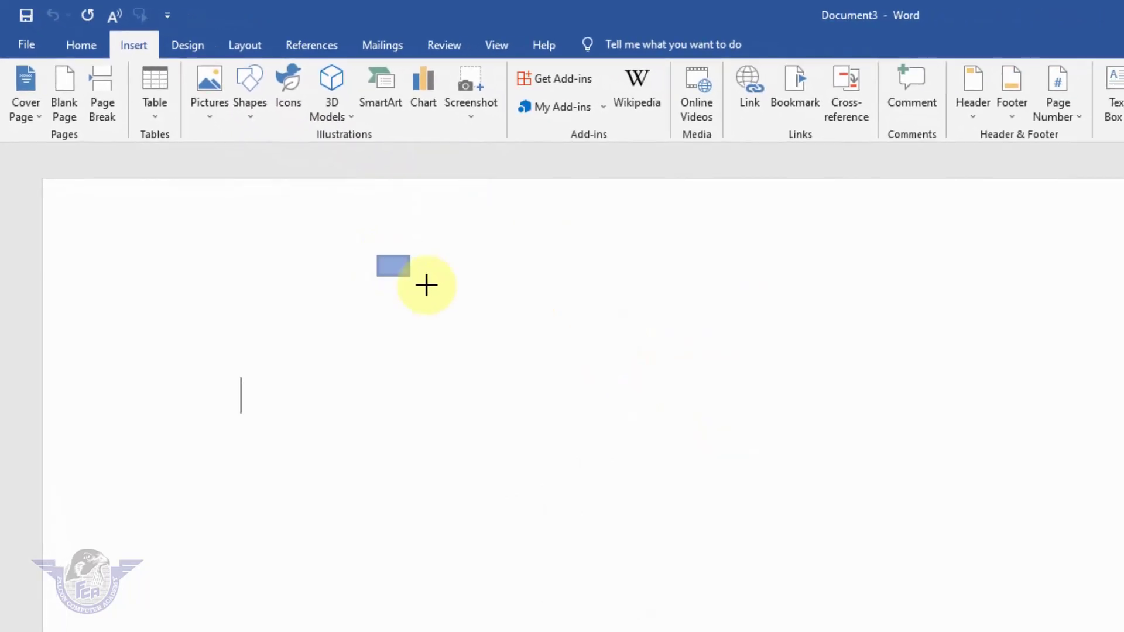
pyautogui.moveTo(426, 285)
pyautogui.mouseDown()
pyautogui.moveTo(547, 357)
pyautogui.moveTo(537, 464)
pyautogui.moveTo(560, 629)
pyautogui.moveTo(583, 631)
pyautogui.mouseUp()
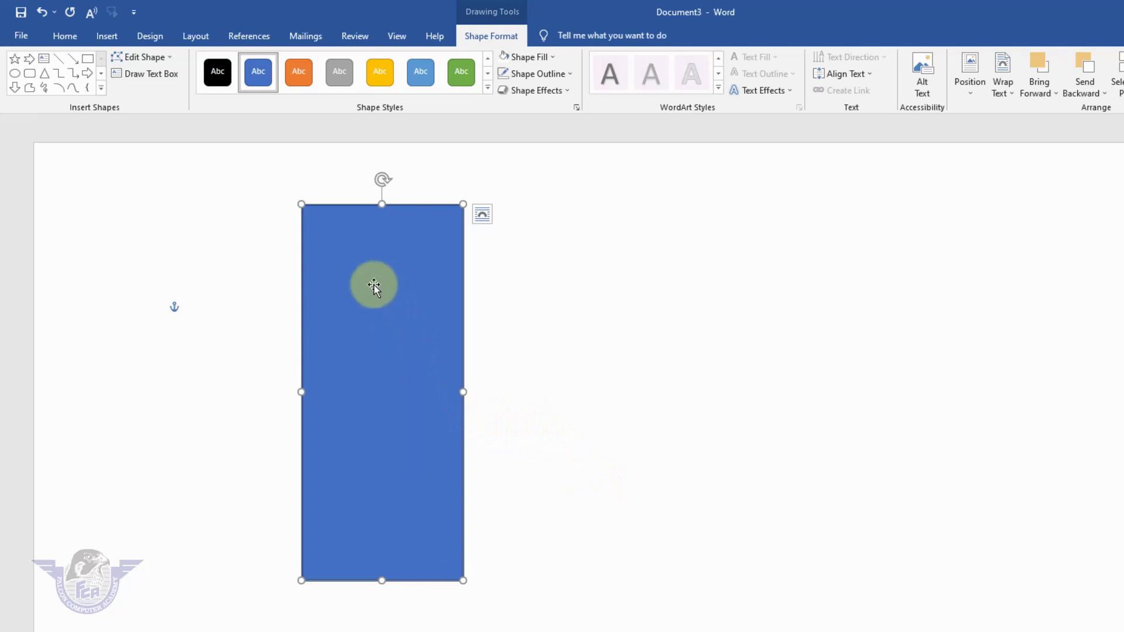
pyautogui.rightClick(374, 286)
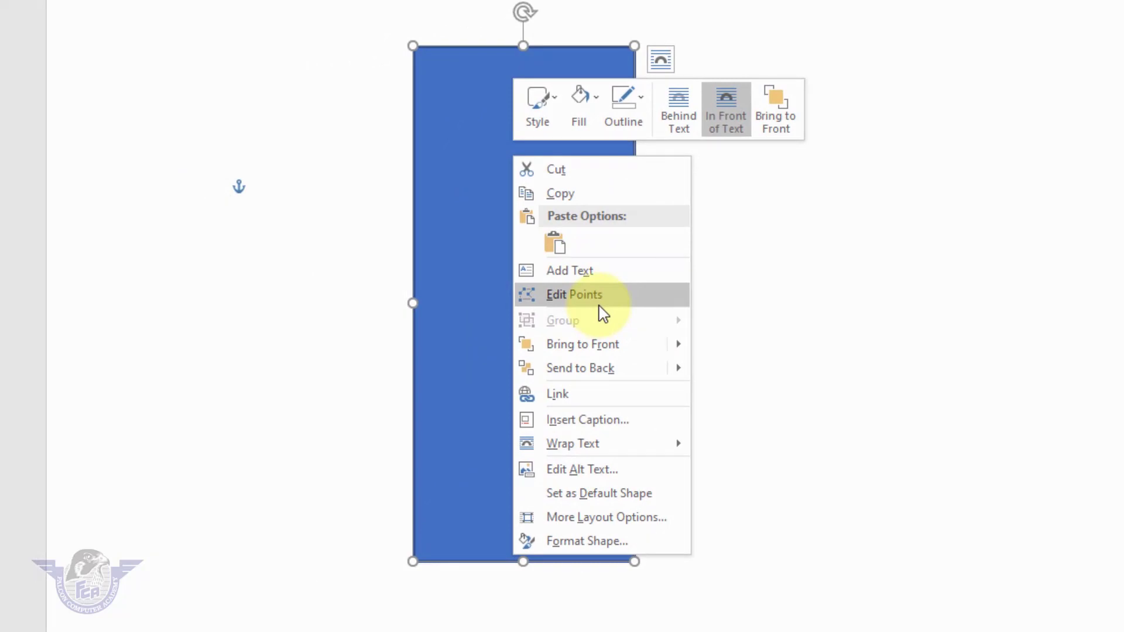
pyautogui.click(585, 295)
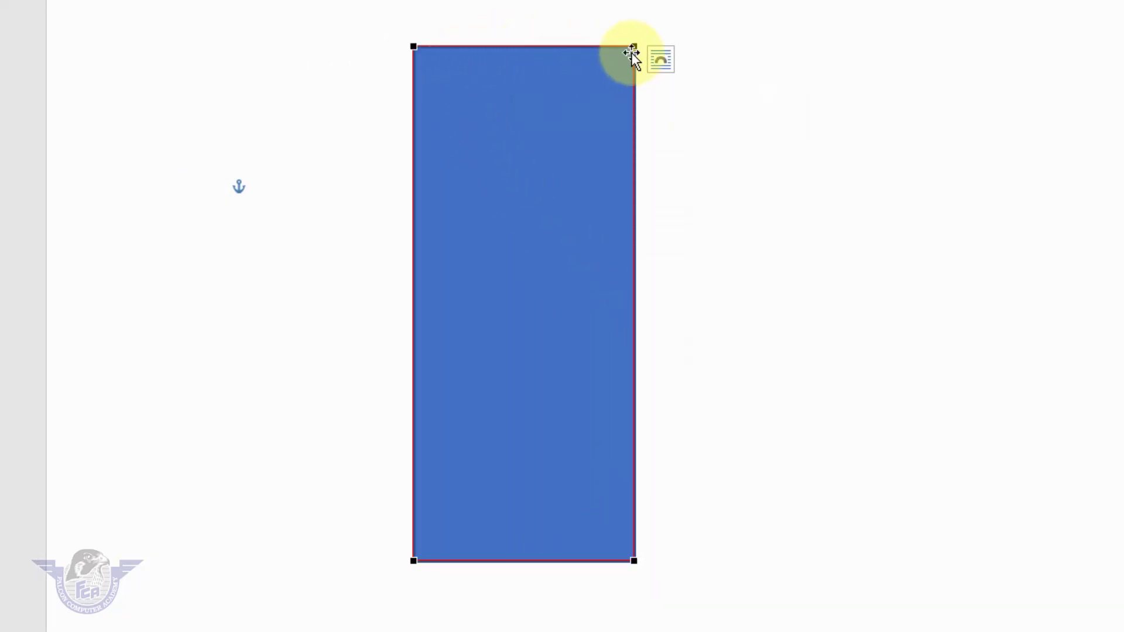
pyautogui.click(455, 226)
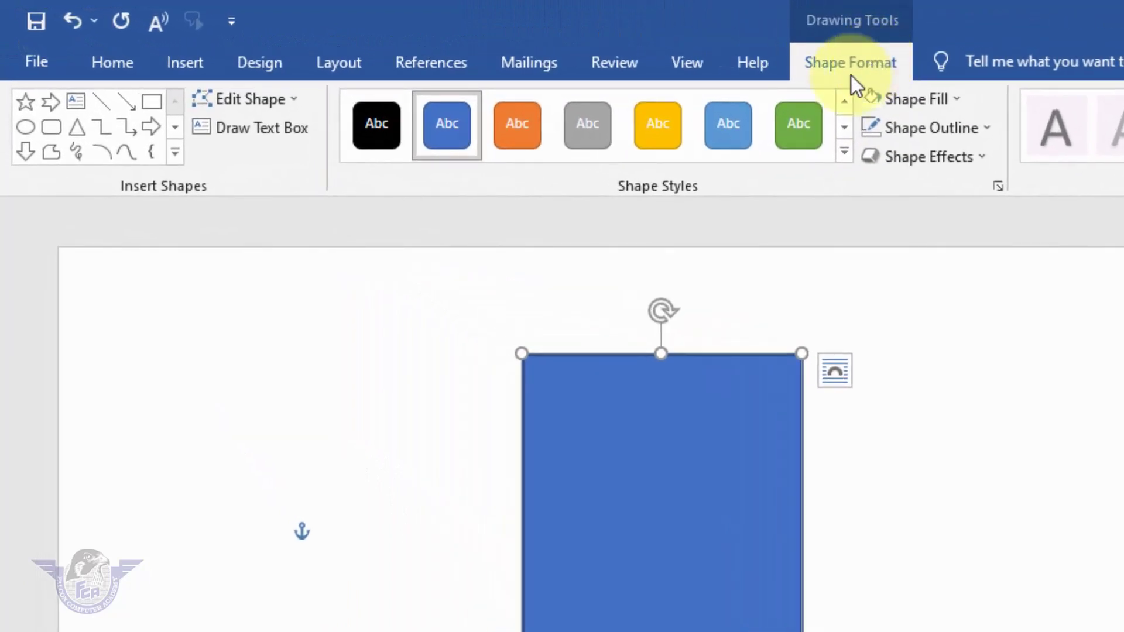
# Edit the rectangle's points and delete its lower-left corner point to form a triangle.
pyautogui.click(289, 101)
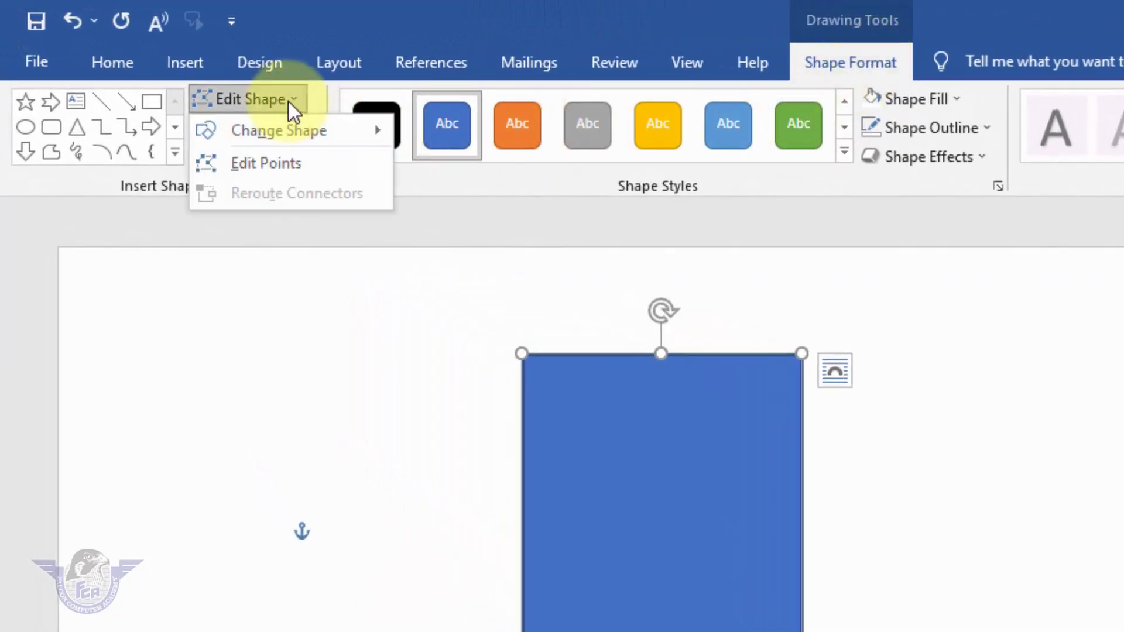
pyautogui.click(276, 163)
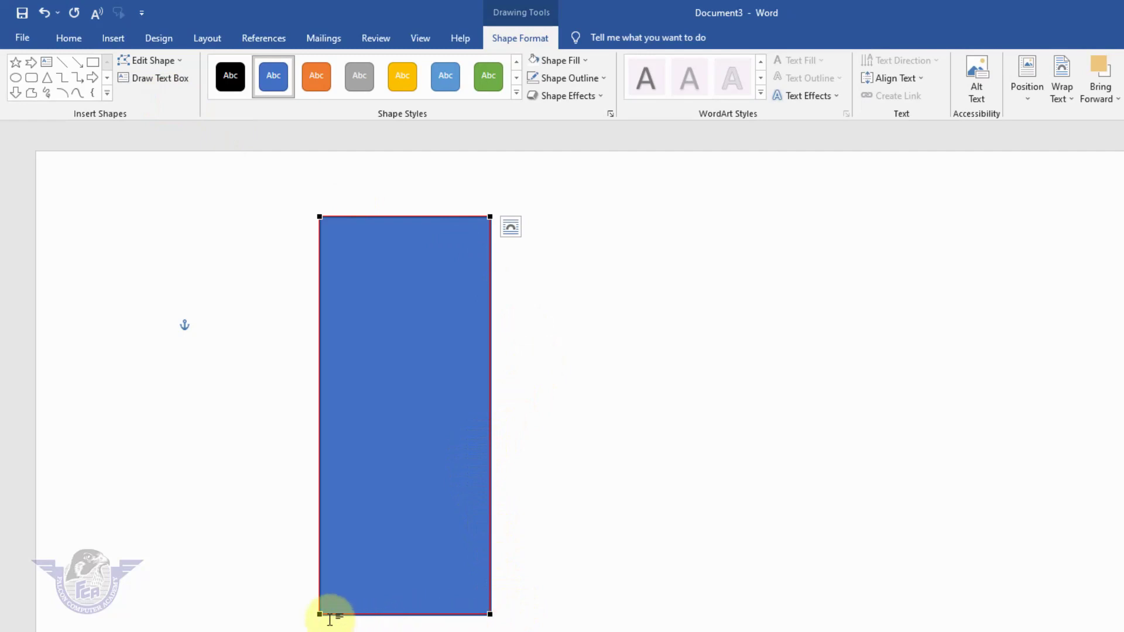
pyautogui.press('ctrl')
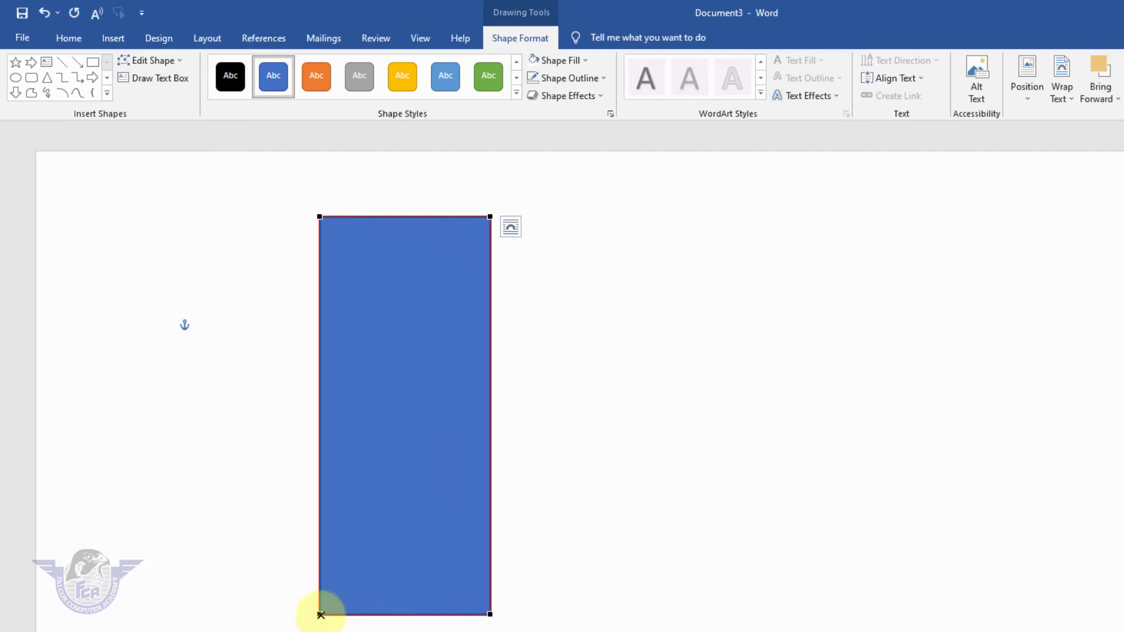
pyautogui.keyDown('ctrl'); pyautogui.click(321, 615); pyautogui.keyUp('ctrl')
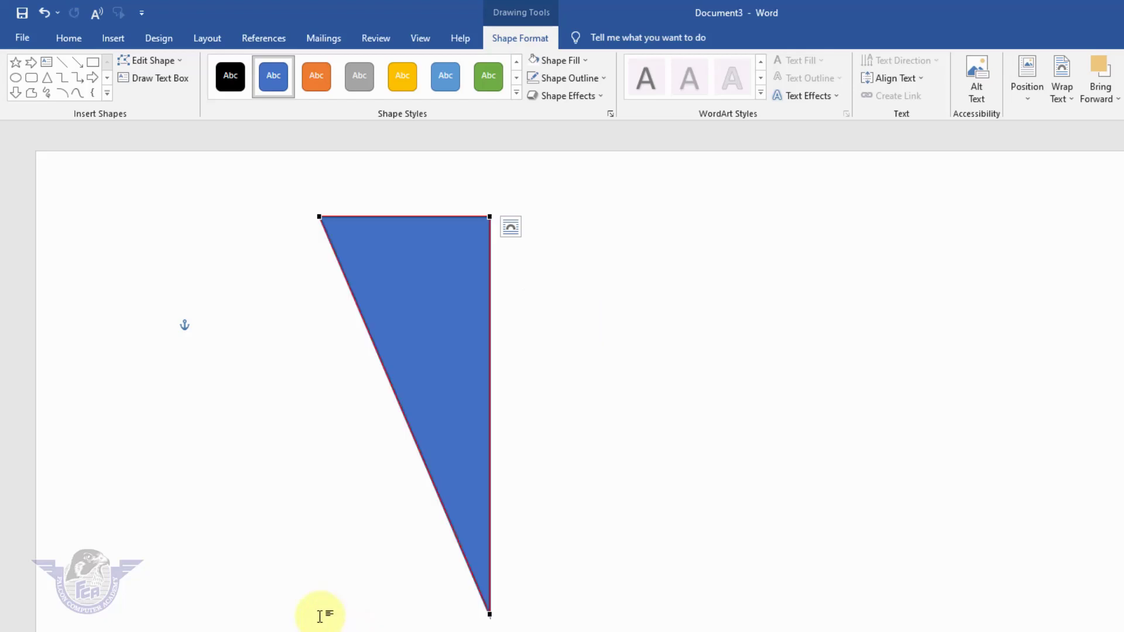
pyautogui.hotkey('ctrl', 'z')
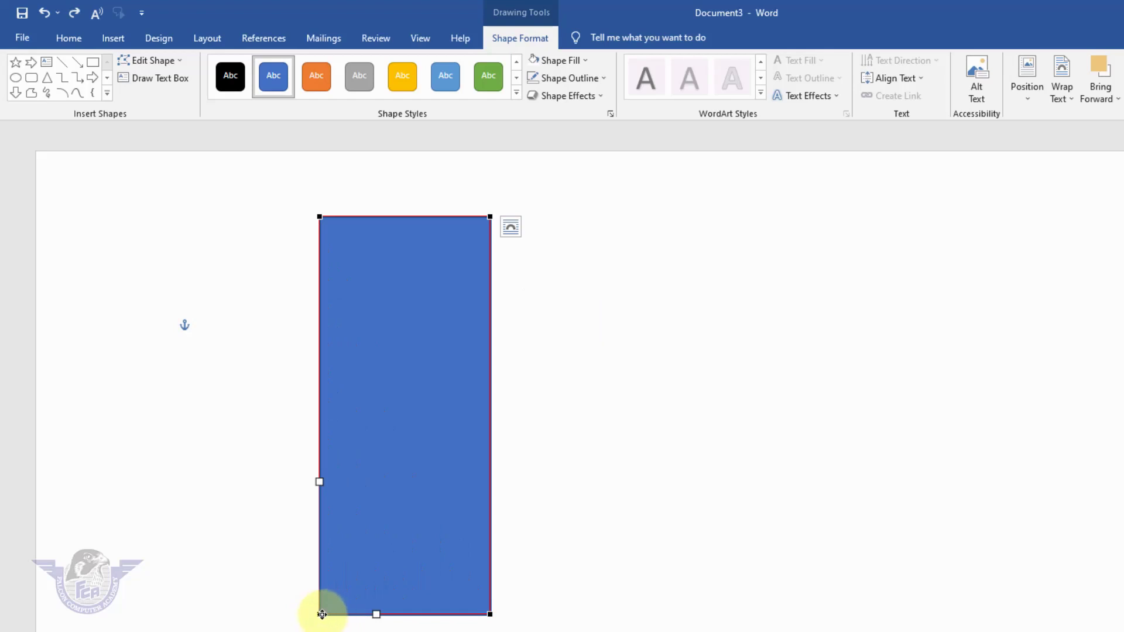
pyautogui.rightClick(321, 614)
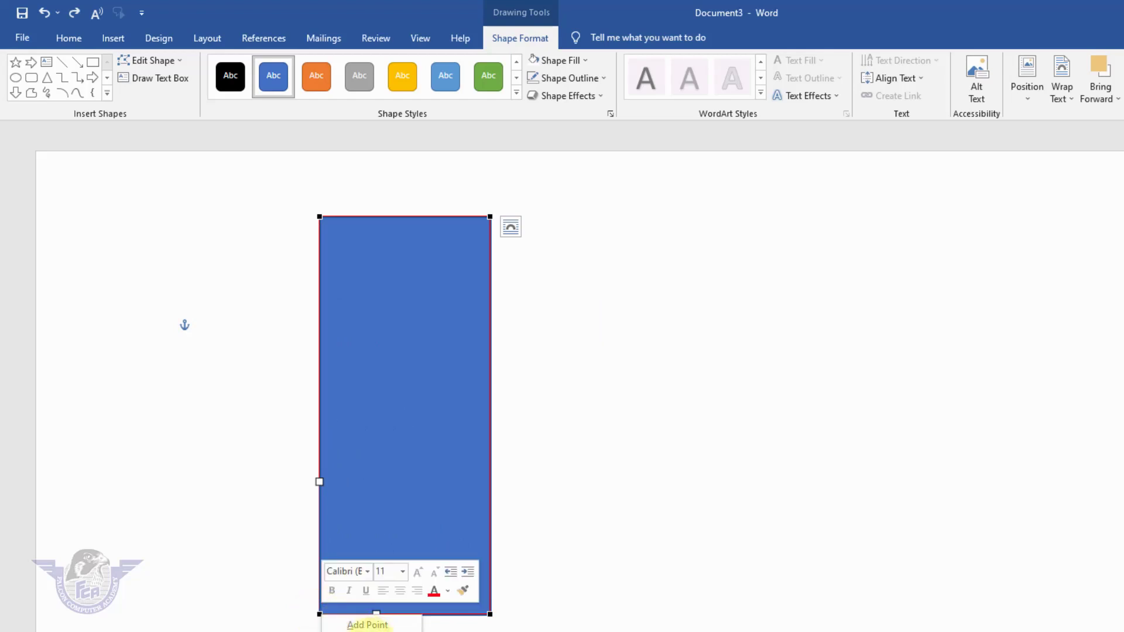
pyautogui.click(373, 630)
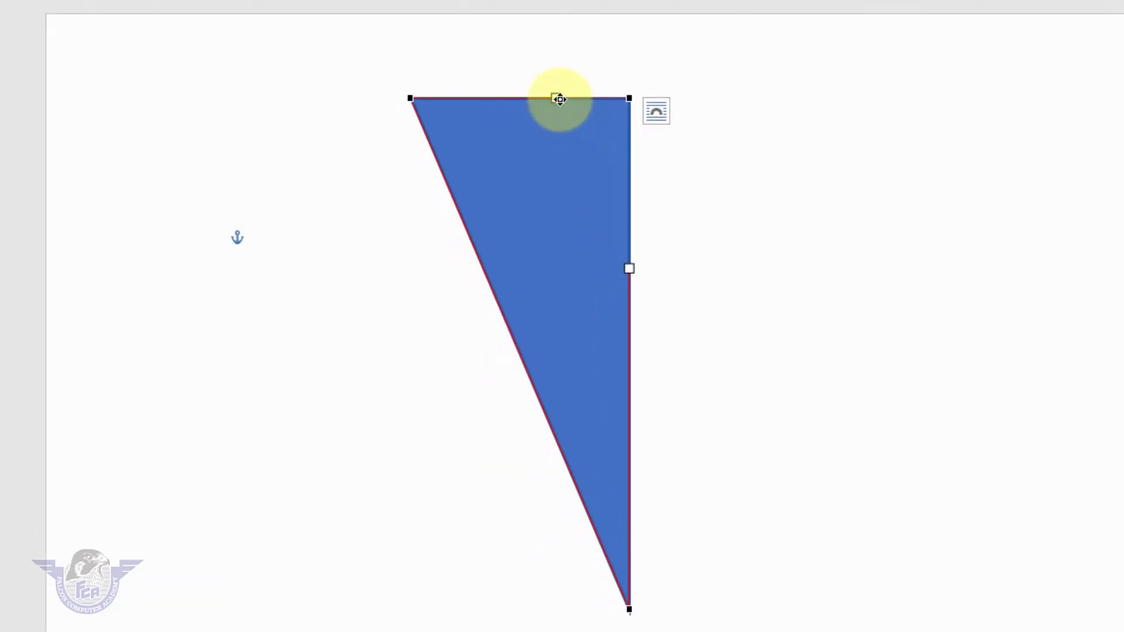
# Curve the triangle's top edge downward into an even U shape using the handles of both upper points.
pyautogui.moveTo(557, 99); pyautogui.dragTo(537, 280)
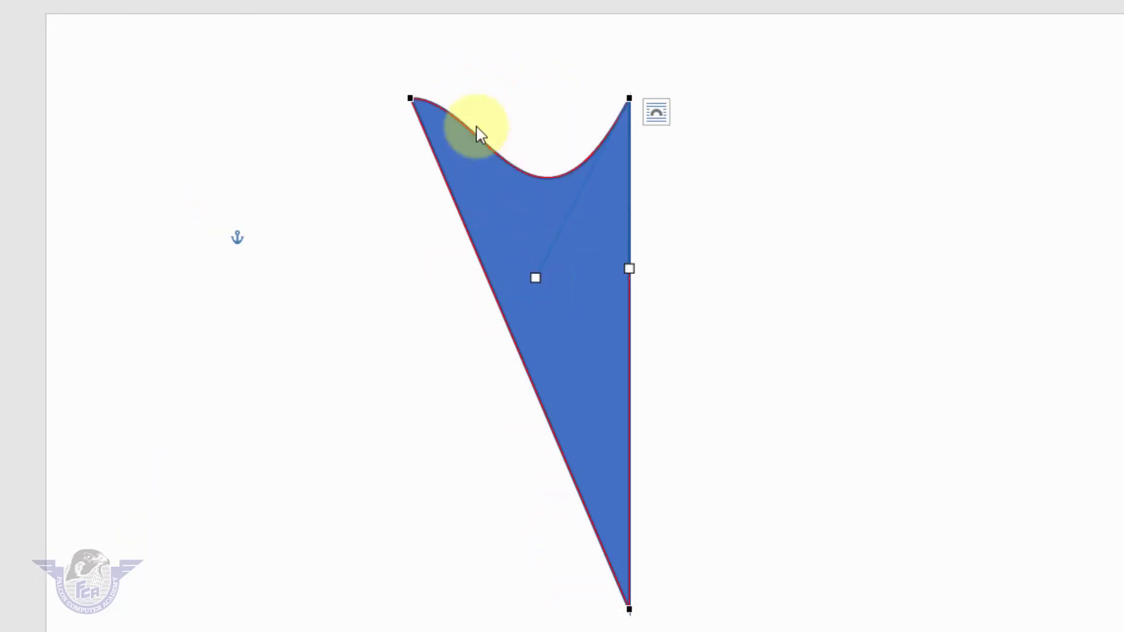
pyautogui.click(411, 99)
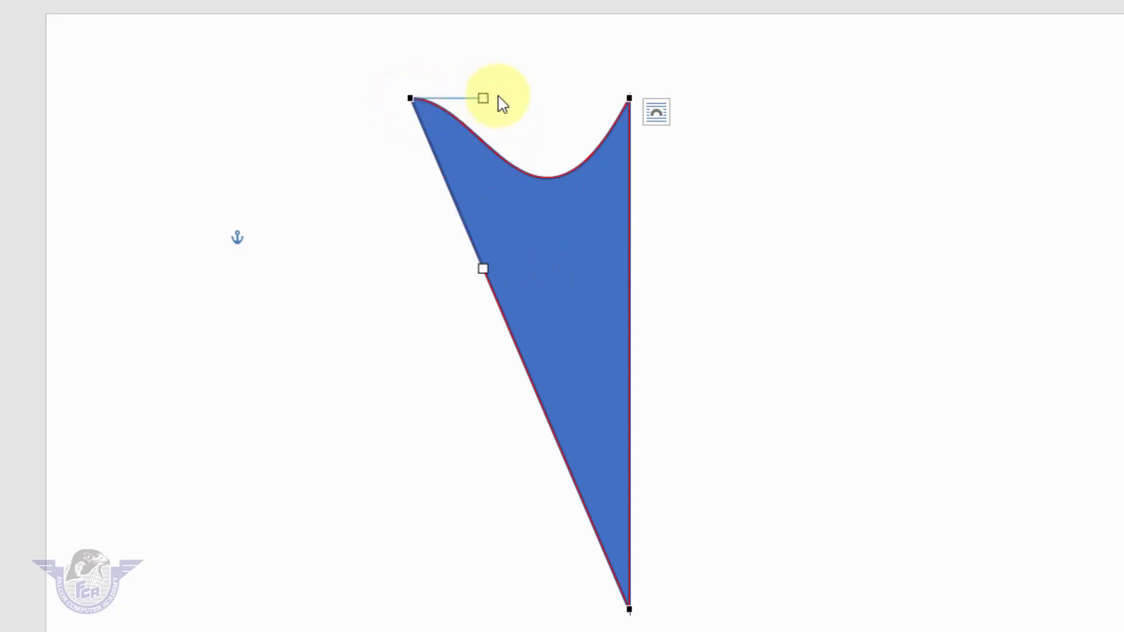
pyautogui.moveTo(484, 100); pyautogui.dragTo(467, 217)
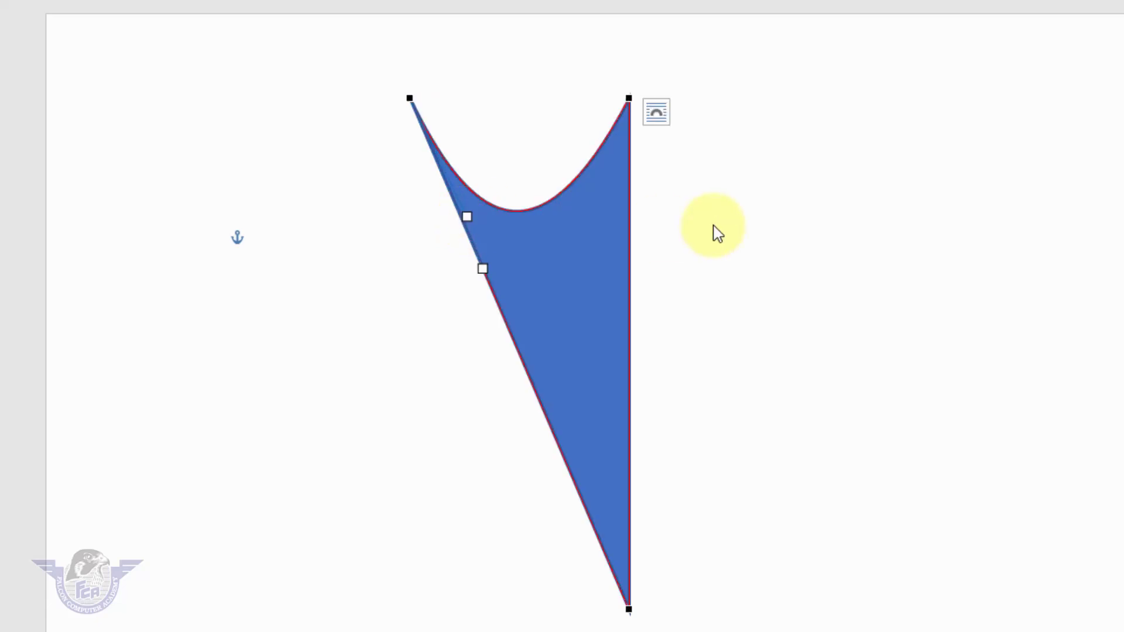
# Bend the lower part of the slanted edge outward with the bottom point's handle and finish editing the points.
pyautogui.click(631, 609)
pyautogui.moveTo(557, 439); pyautogui.dragTo(608, 375)
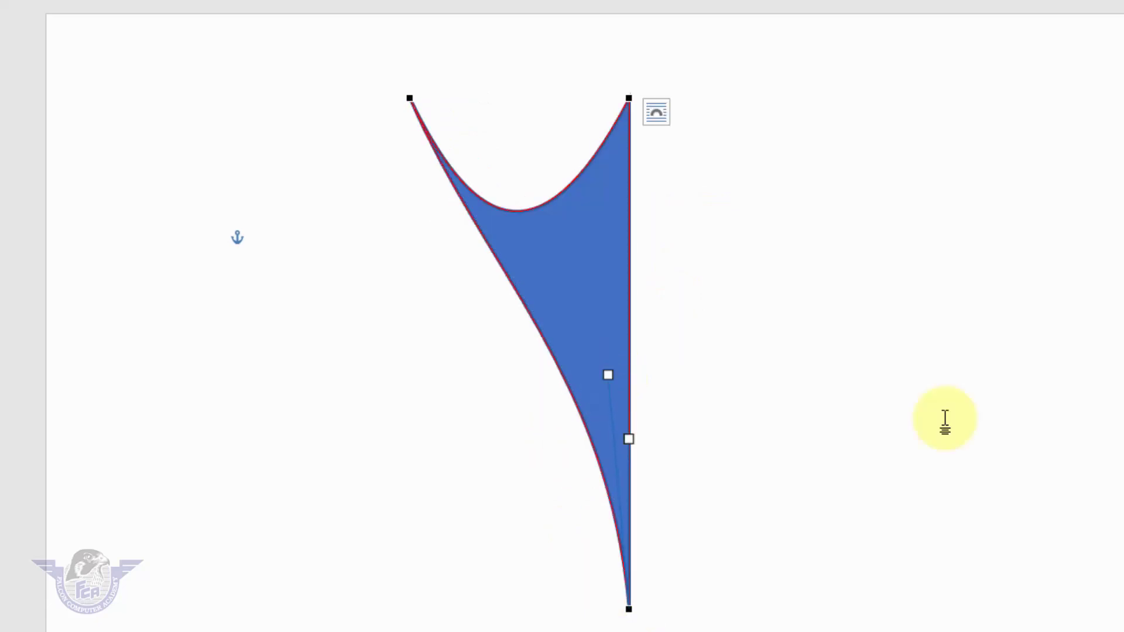
pyautogui.click(861, 384)
# Remove the outline from the curved body shape.
pyautogui.click(609, 269)
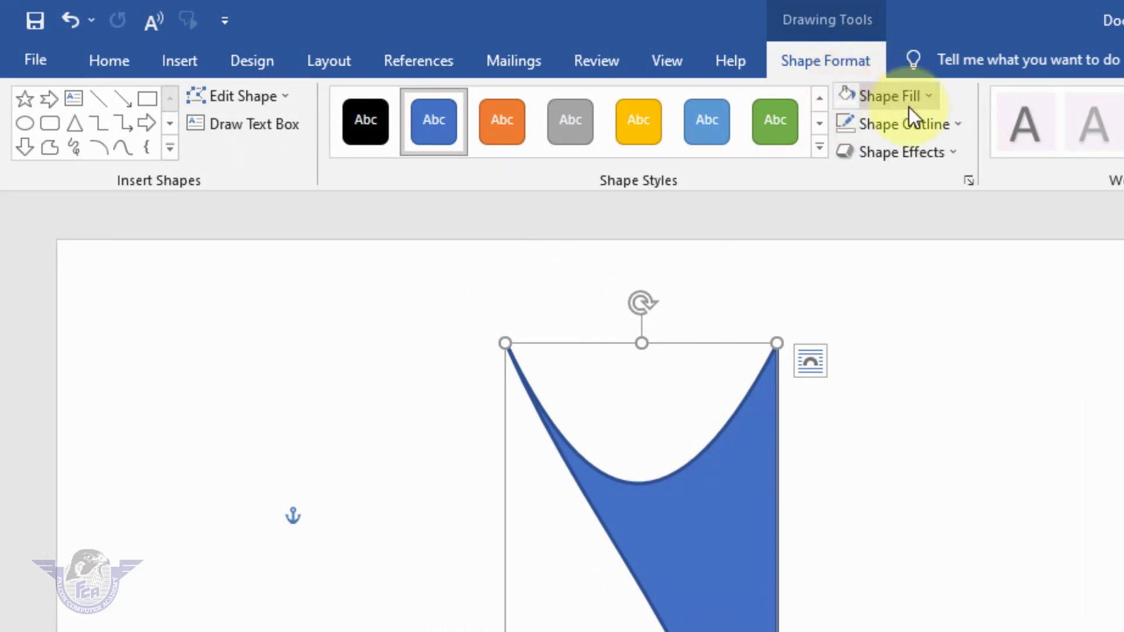
pyautogui.click(931, 129)
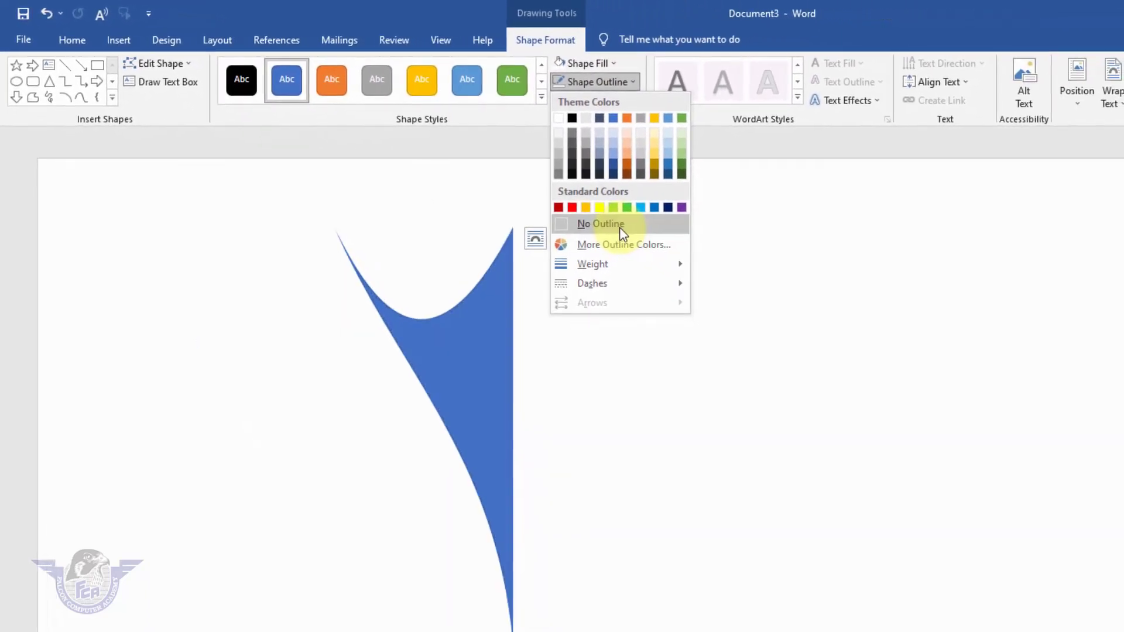
pyautogui.click(620, 227)
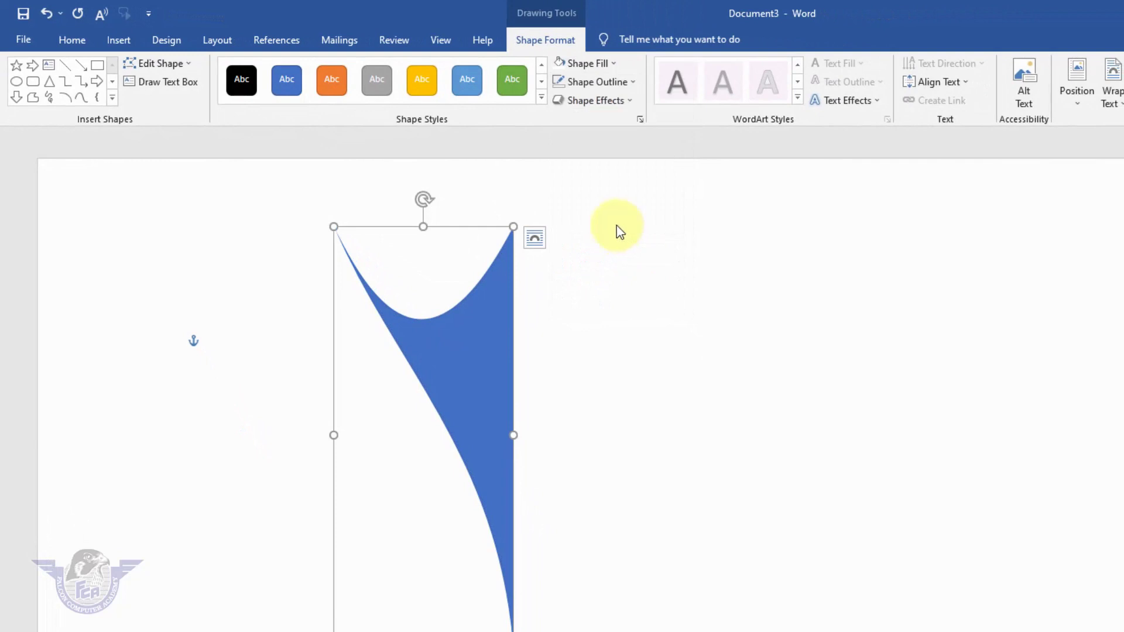
# Draw a small perfect circle as a head inside the body's U-shaped top and remove its outline.
pyautogui.click(19, 86)
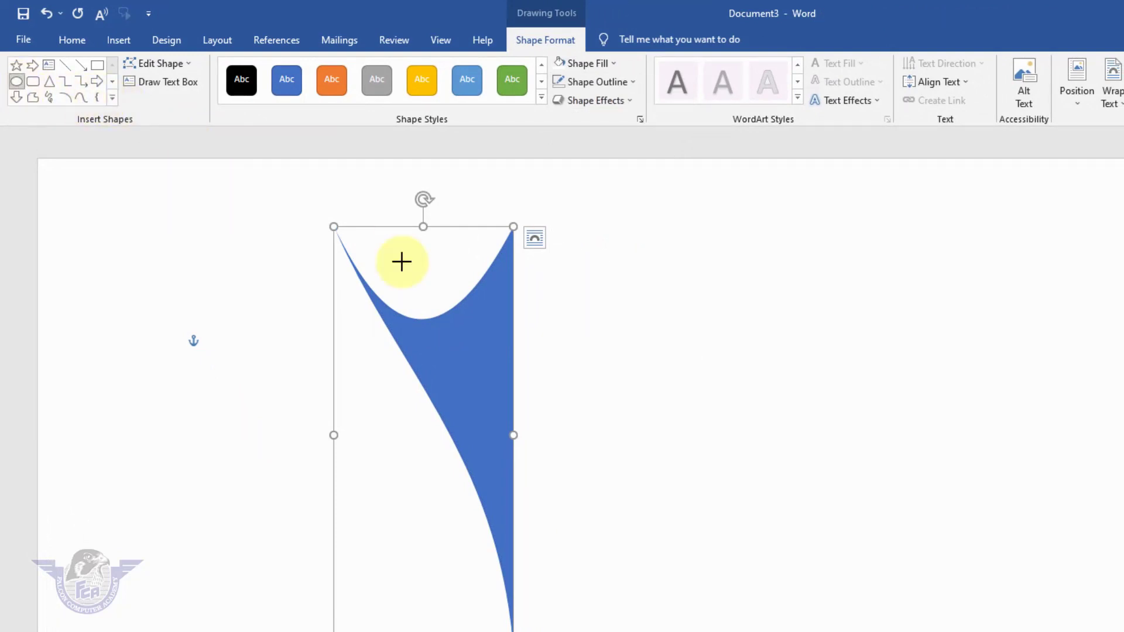
pyautogui.press('shift')
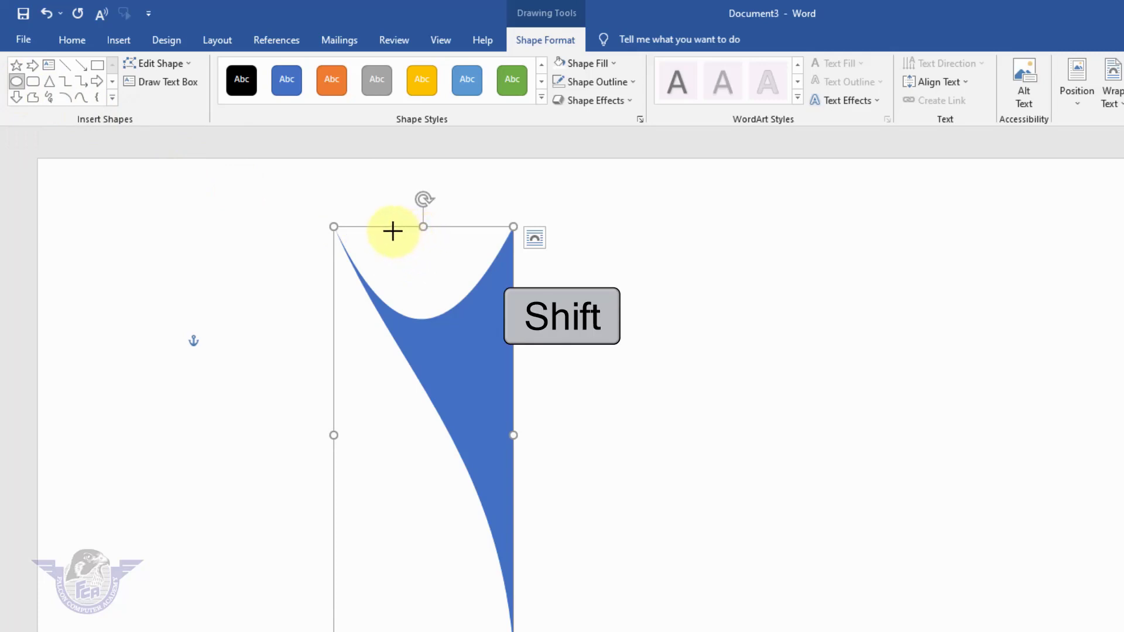
pyautogui.moveTo(392, 231); pyautogui.dragTo(446, 298)
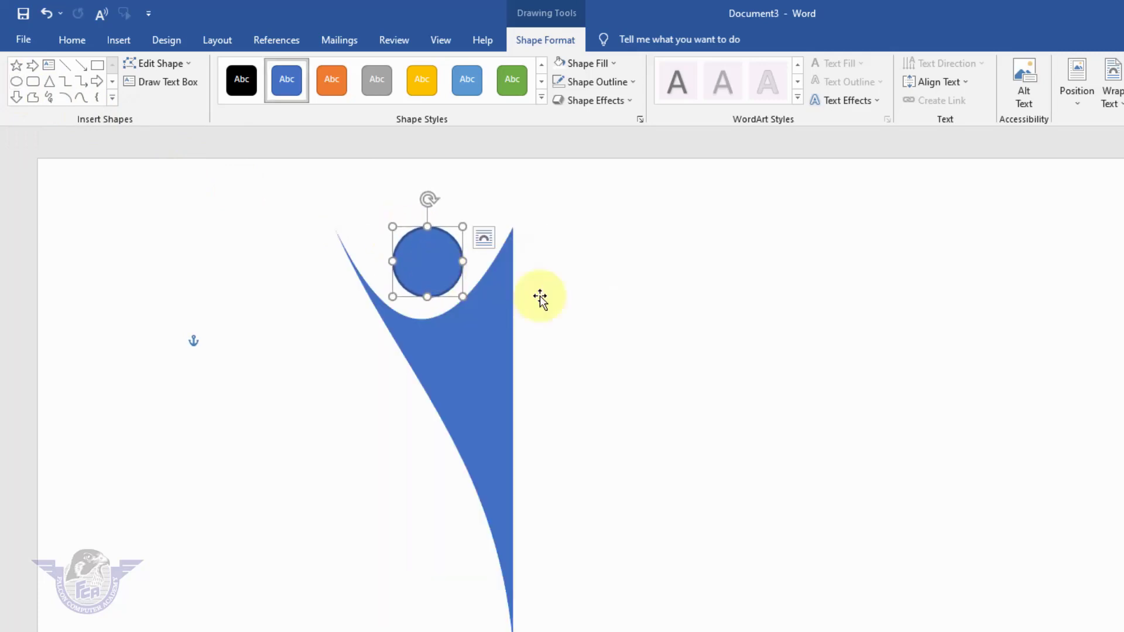
pyautogui.click(624, 83)
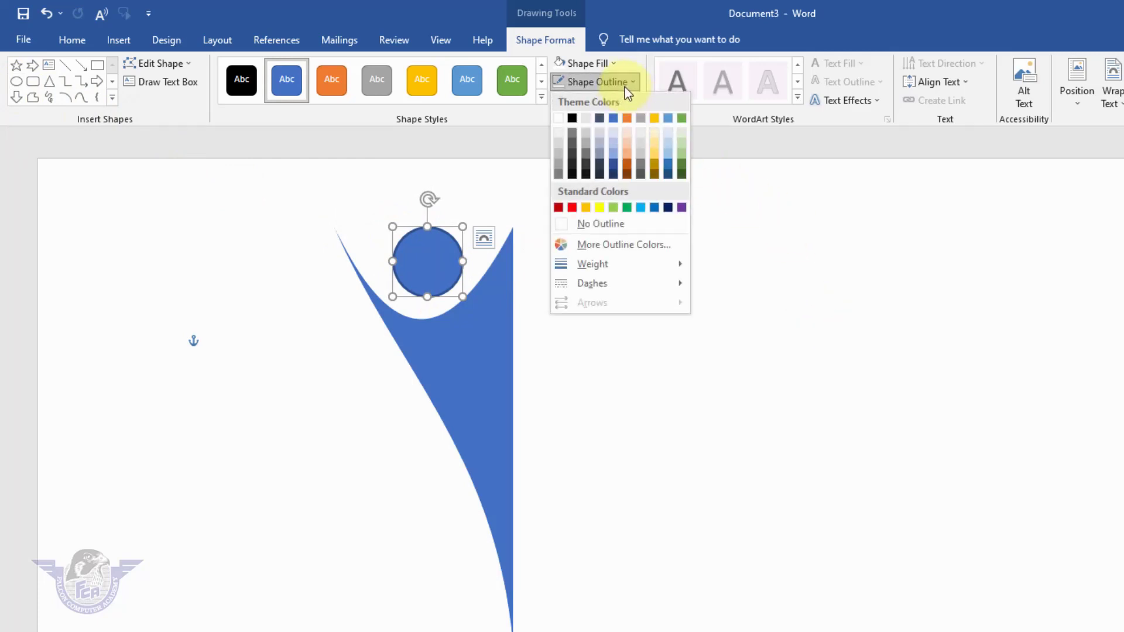
pyautogui.click(592, 228)
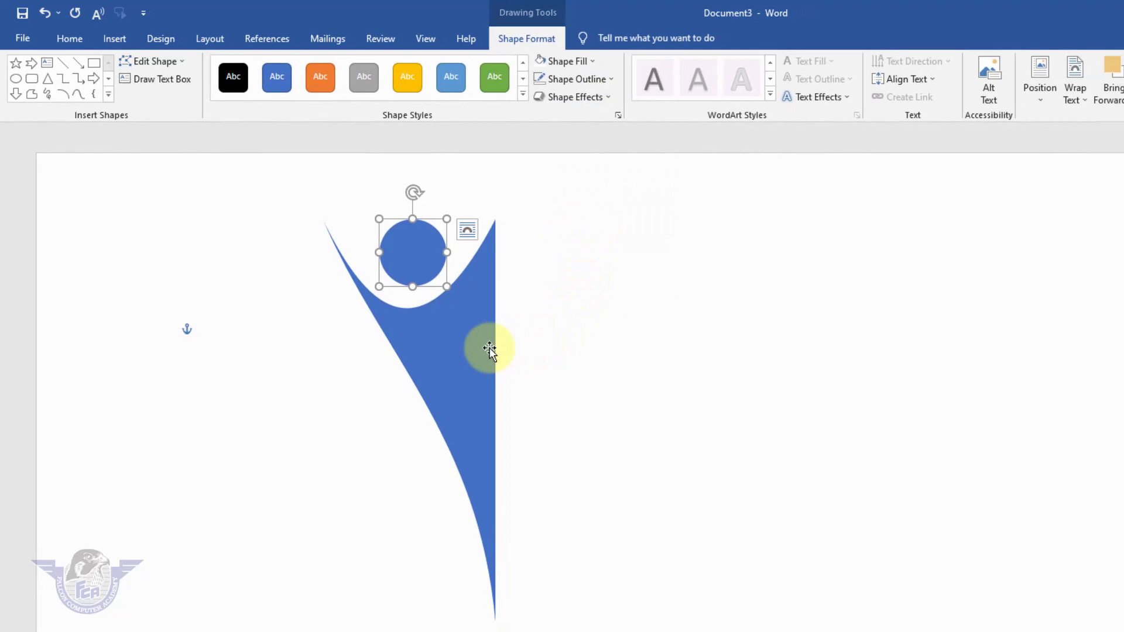
# Select the body shape together with the circle and group them.
pyautogui.keyDown('shift'); pyautogui.click(461, 354); pyautogui.keyUp('shift')
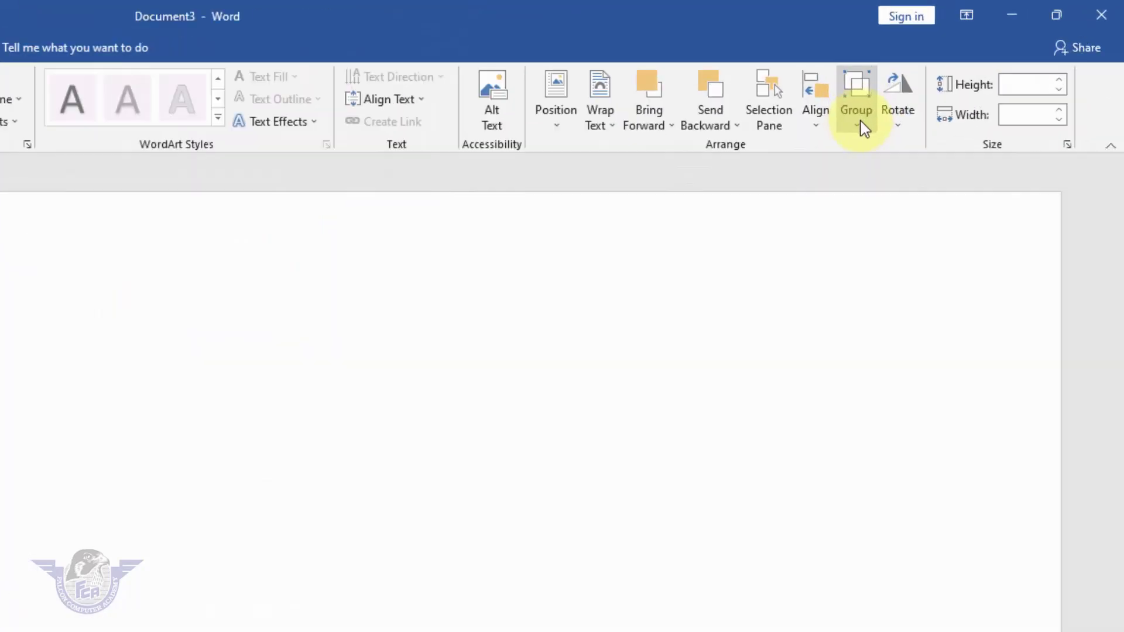
pyautogui.click(1015, 61)
pyautogui.click(1032, 93)
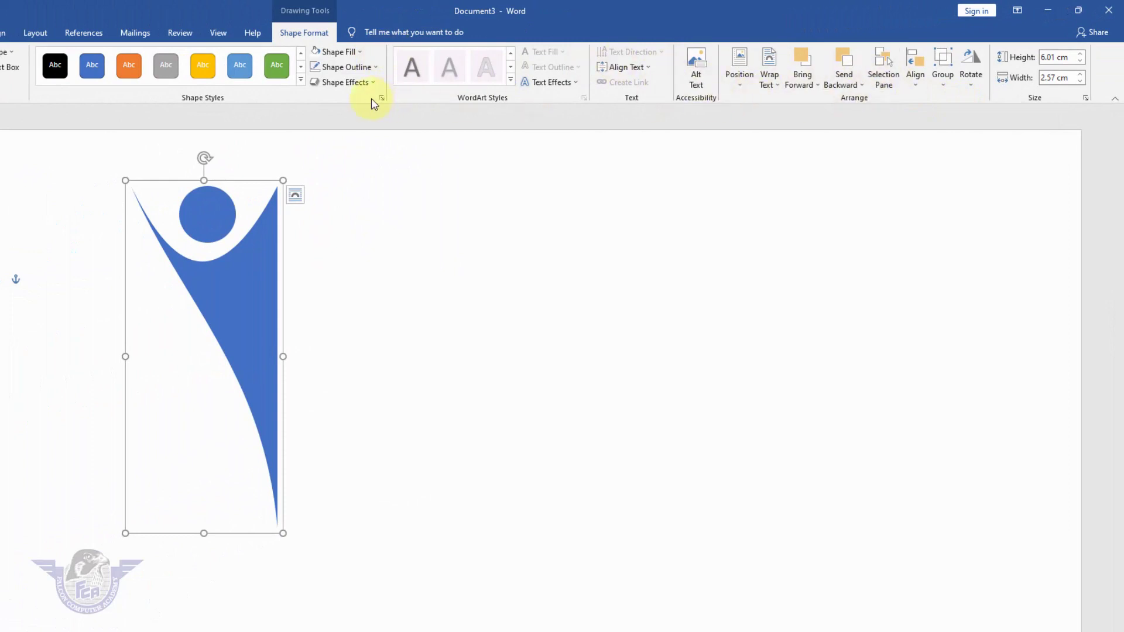
# Apply the first bevel preset to the grouped figure and deselect it.
pyautogui.click(372, 83)
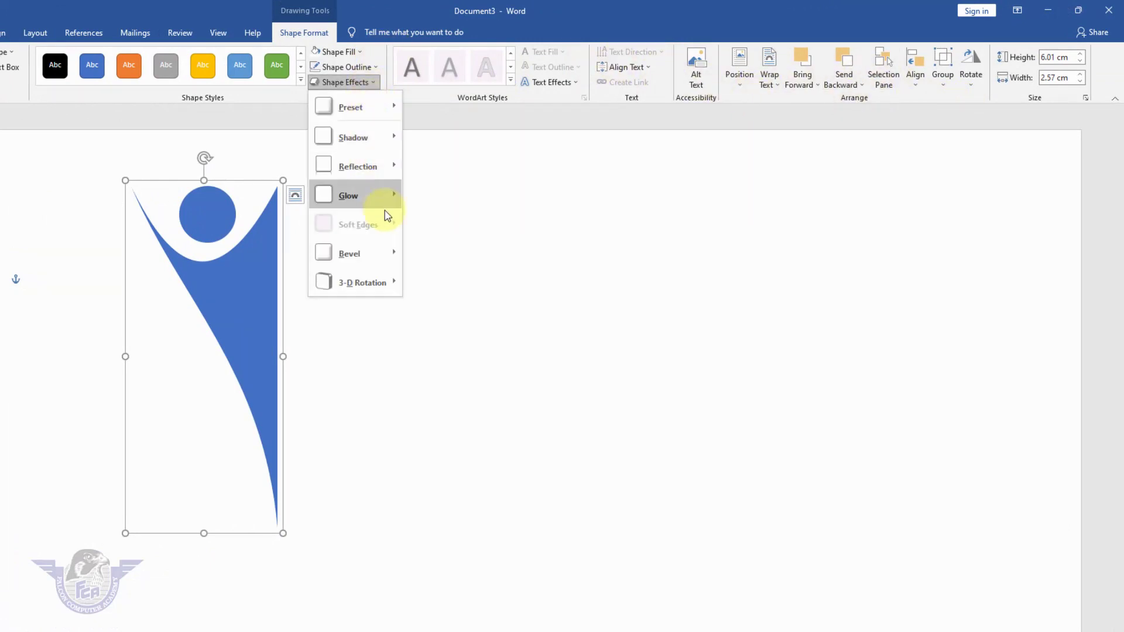
pyautogui.moveTo(388, 255)
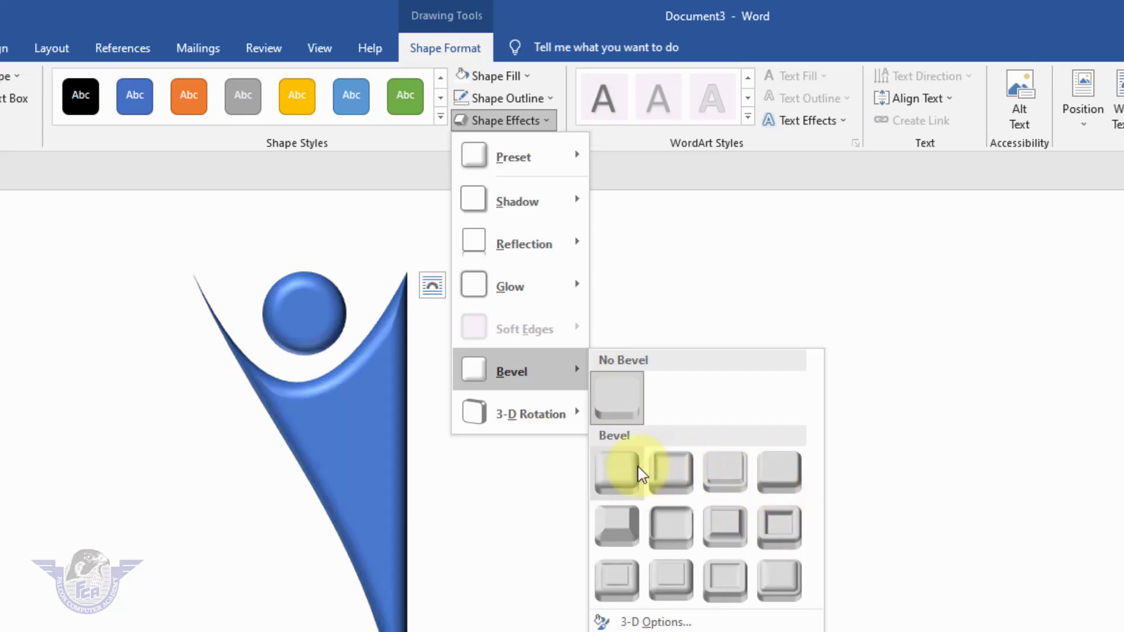
pyautogui.click(632, 466)
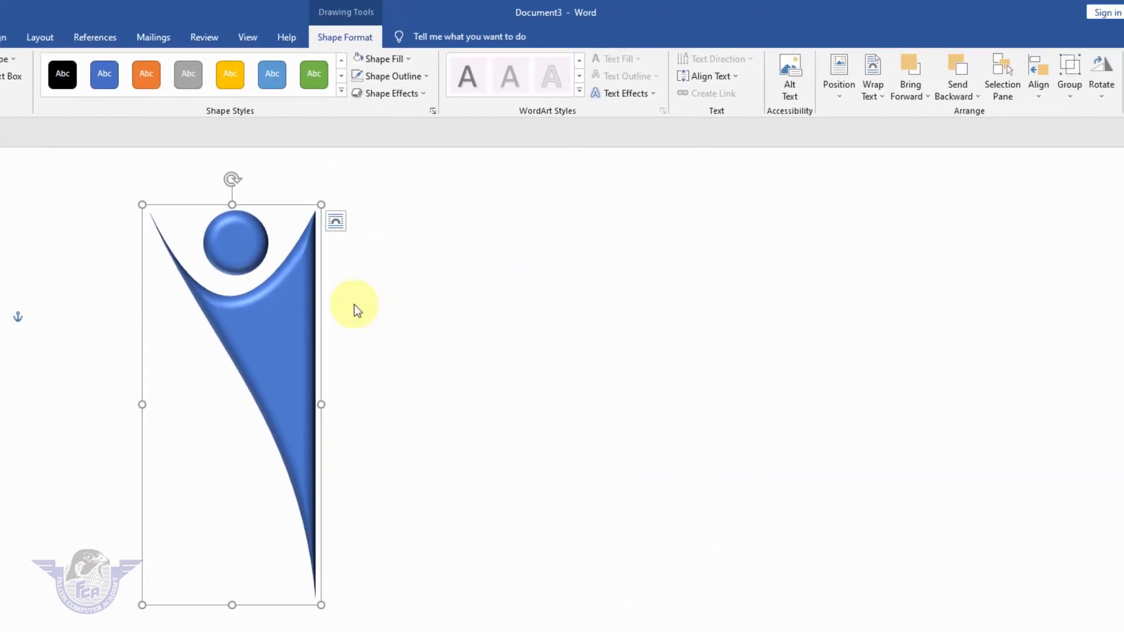
pyautogui.click(264, 321)
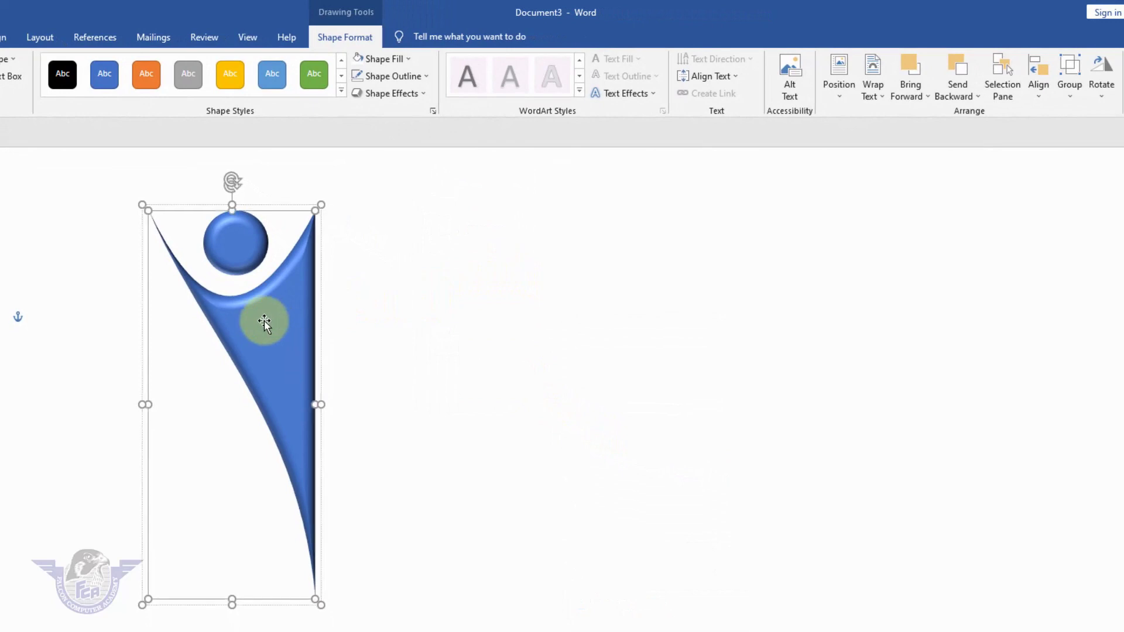
pyautogui.click(454, 306)
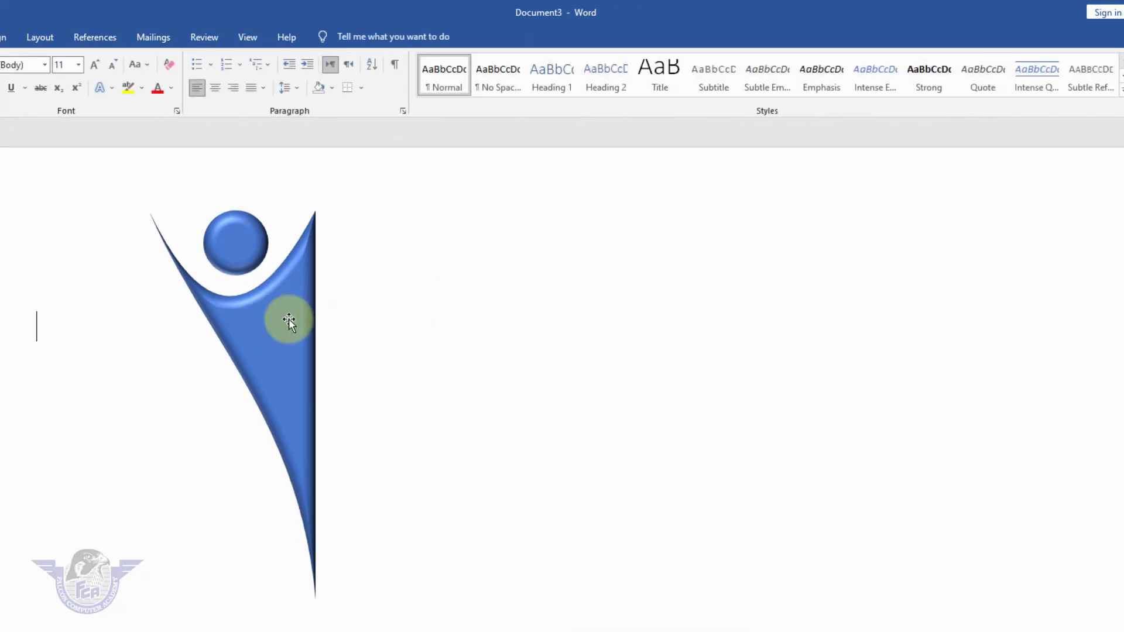
pyautogui.click(291, 319)
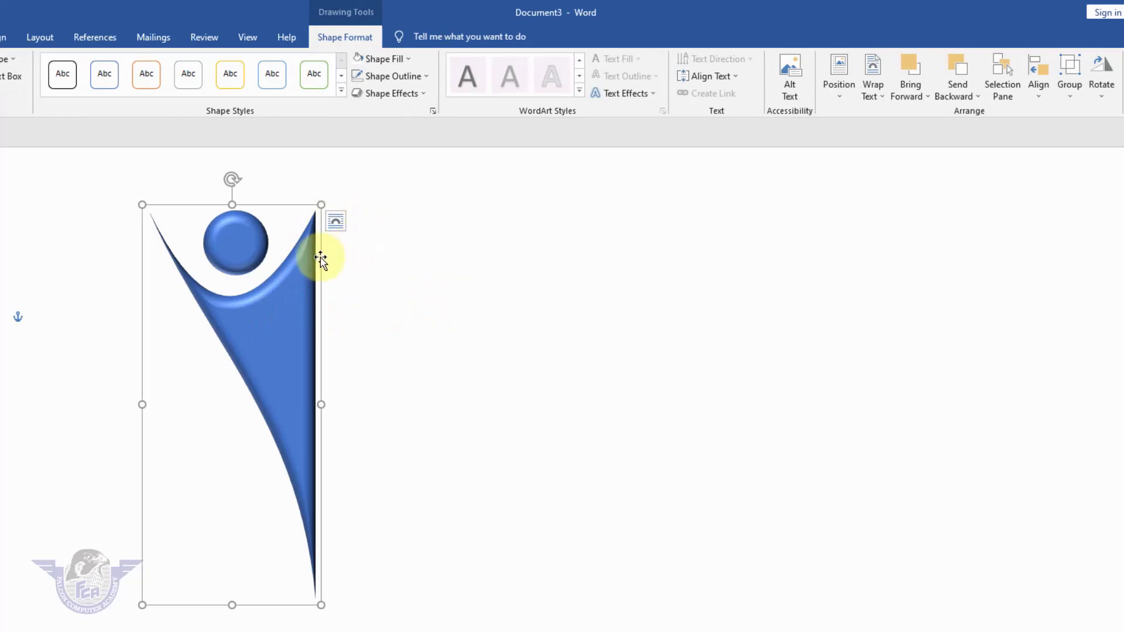
pyautogui.moveTo(310, 258); pyautogui.dragTo(165, 340)
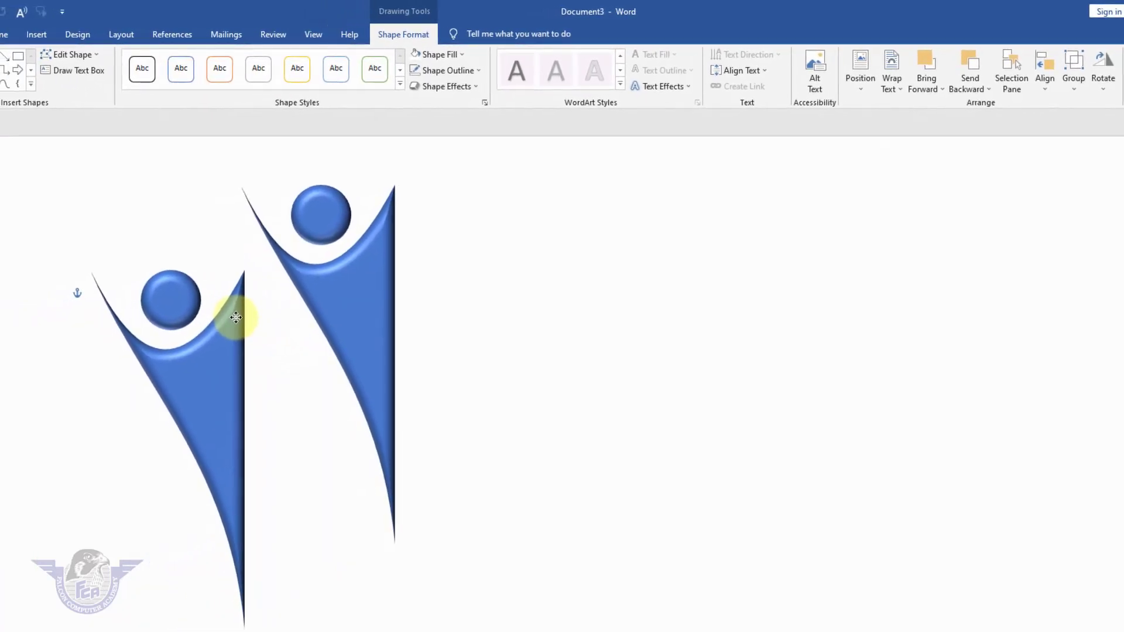
pyautogui.click(236, 318)
pyautogui.click(263, 280)
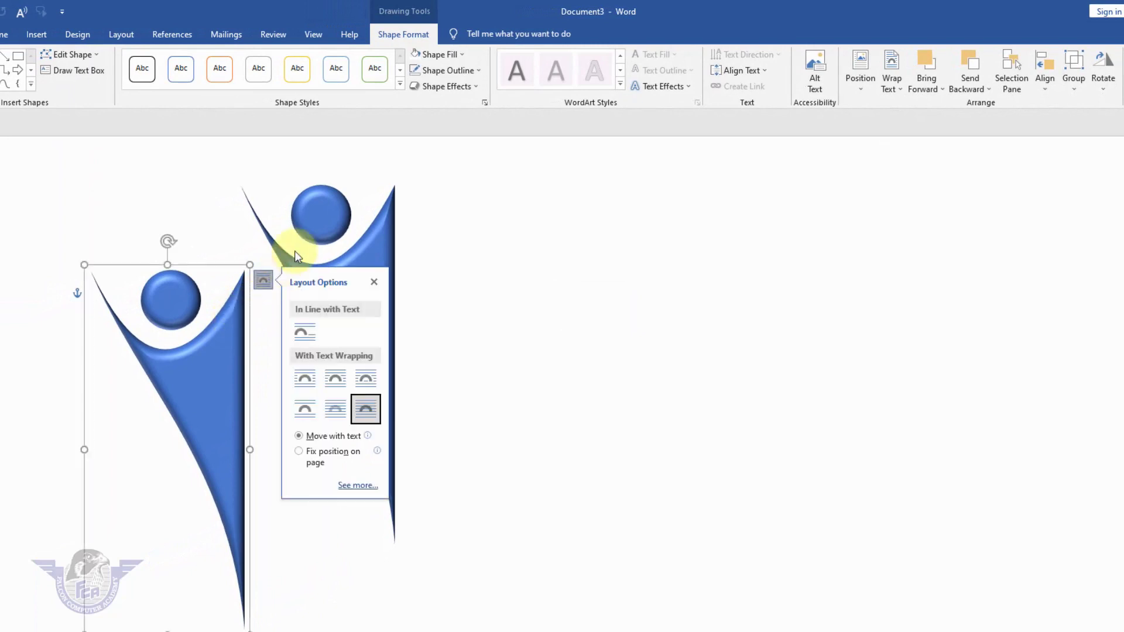
pyautogui.click(547, 201)
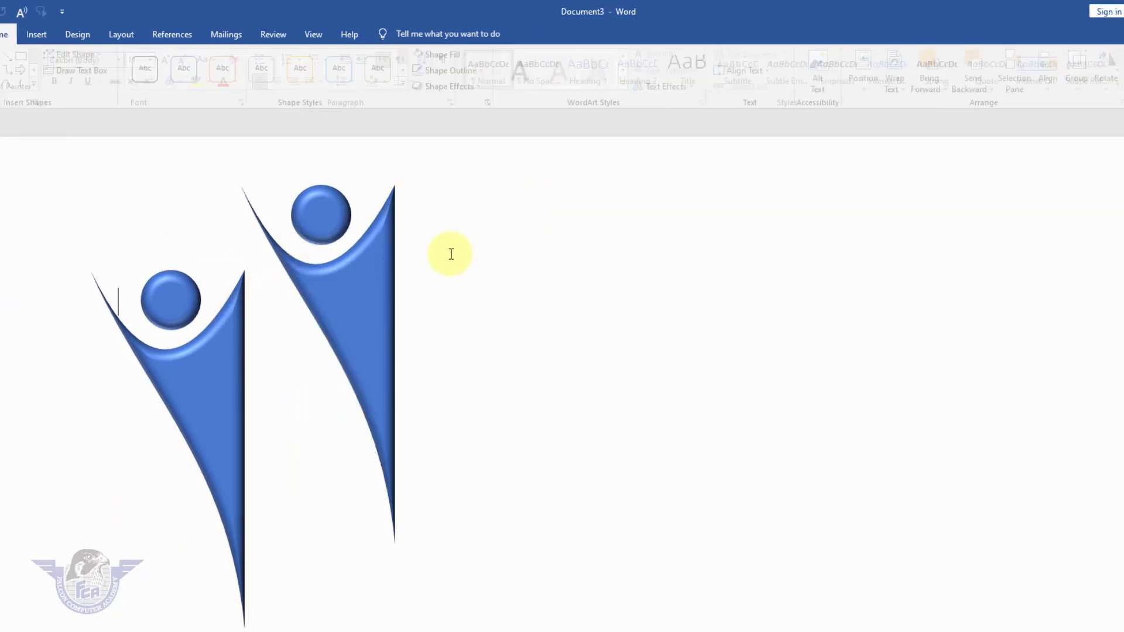
pyautogui.click(234, 351)
pyautogui.hotkey('ctrl', 'd')
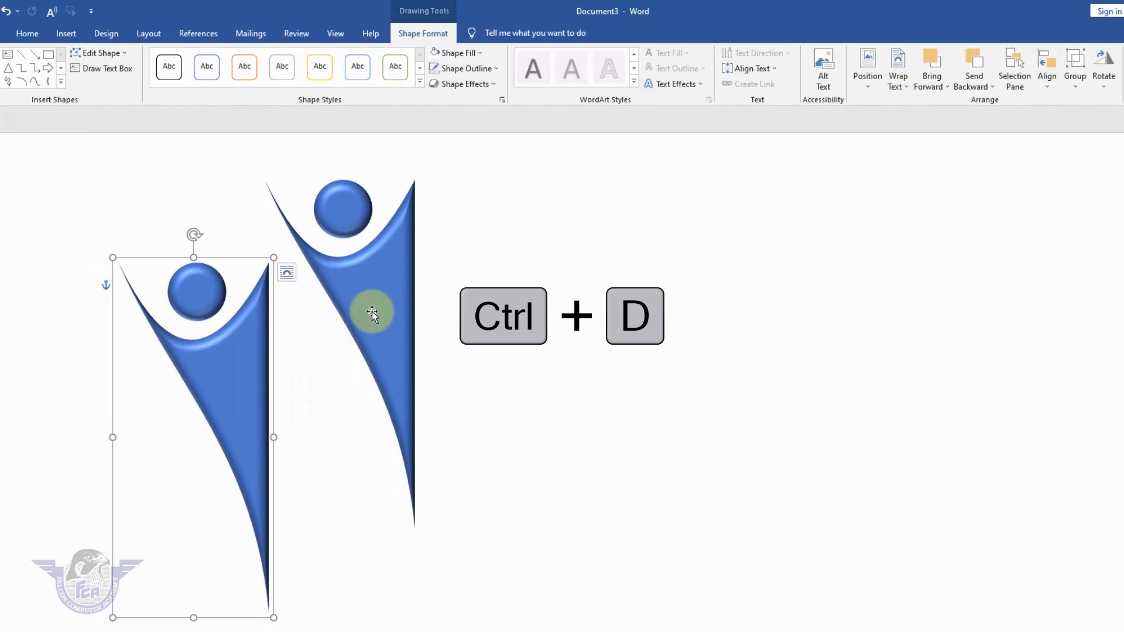
pyautogui.press('Delete')
# Duplicate the figure as a smaller copy, tilted slightly counter-clockwise, beside the lower left of the original.
pyautogui.click(372, 313)
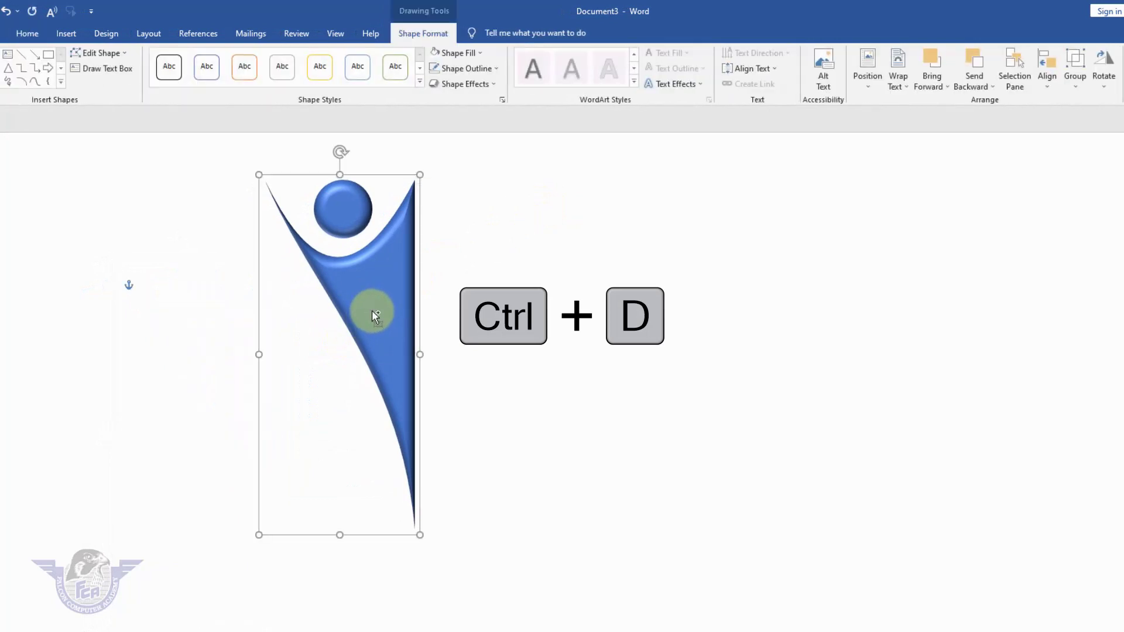
pyautogui.hotkey('ctrl', 'd')
pyautogui.moveTo(392, 295); pyautogui.dragTo(255, 322)
pyautogui.moveTo(306, 225); pyautogui.dragTo(271, 328)
pyautogui.moveTo(253, 382); pyautogui.dragTo(278, 308)
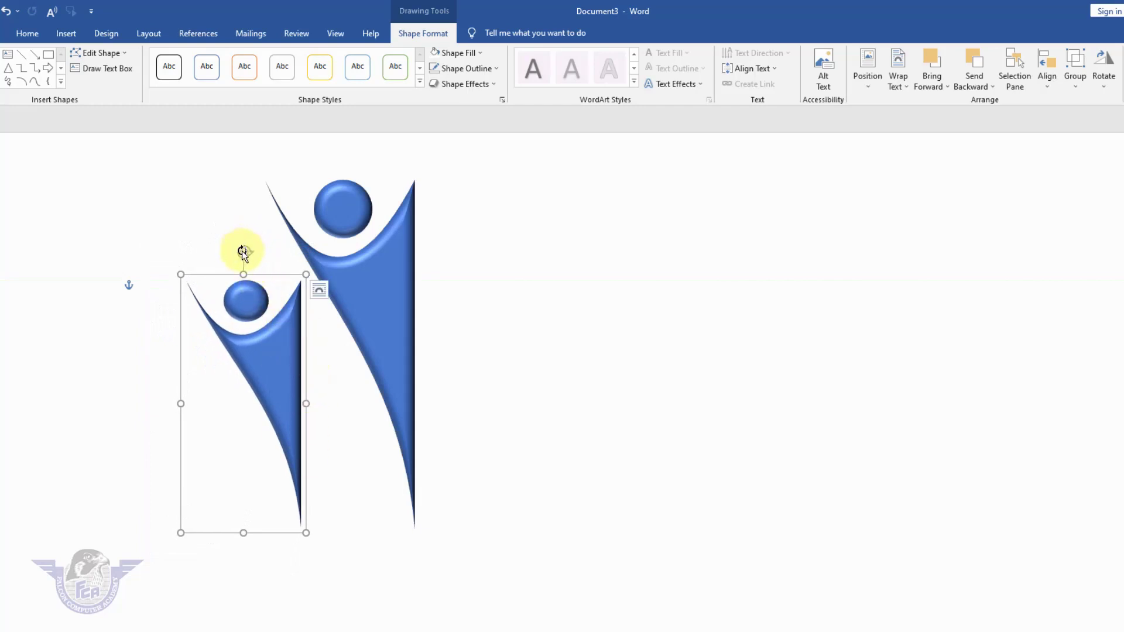
pyautogui.moveTo(243, 252); pyautogui.dragTo(221, 261)
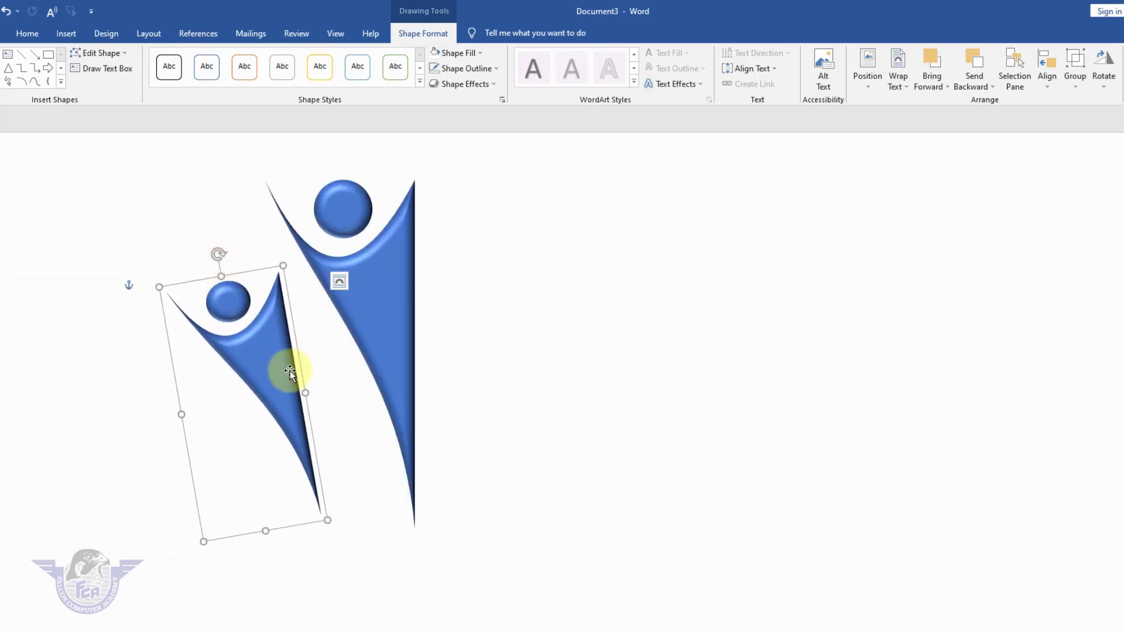
pyautogui.moveTo(292, 373); pyautogui.dragTo(321, 370)
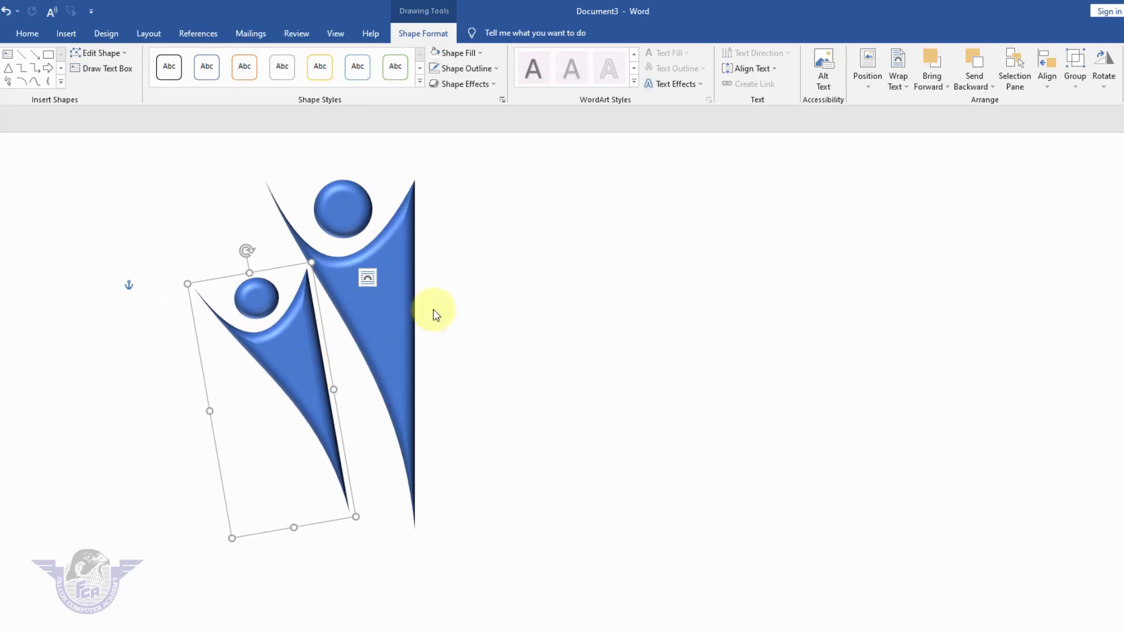
# Group the two figures, scaling the group down and moving it towards the middle of the page.
pyautogui.keyDown('shift'); pyautogui.click(402, 310); pyautogui.keyUp('shift')
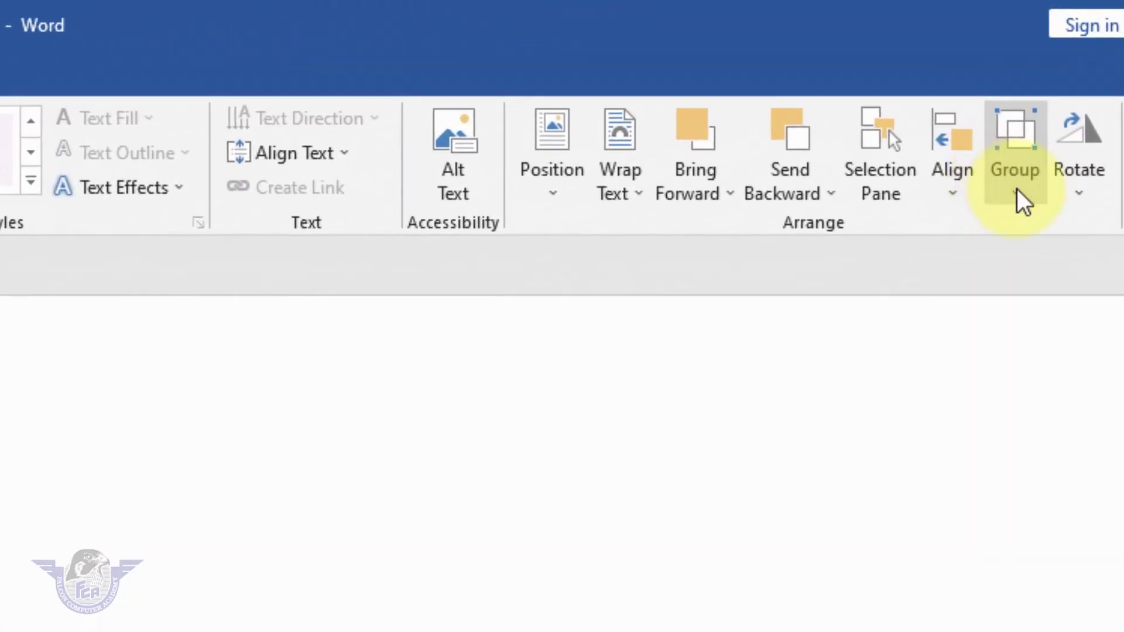
pyautogui.click(1010, 193)
pyautogui.click(1032, 237)
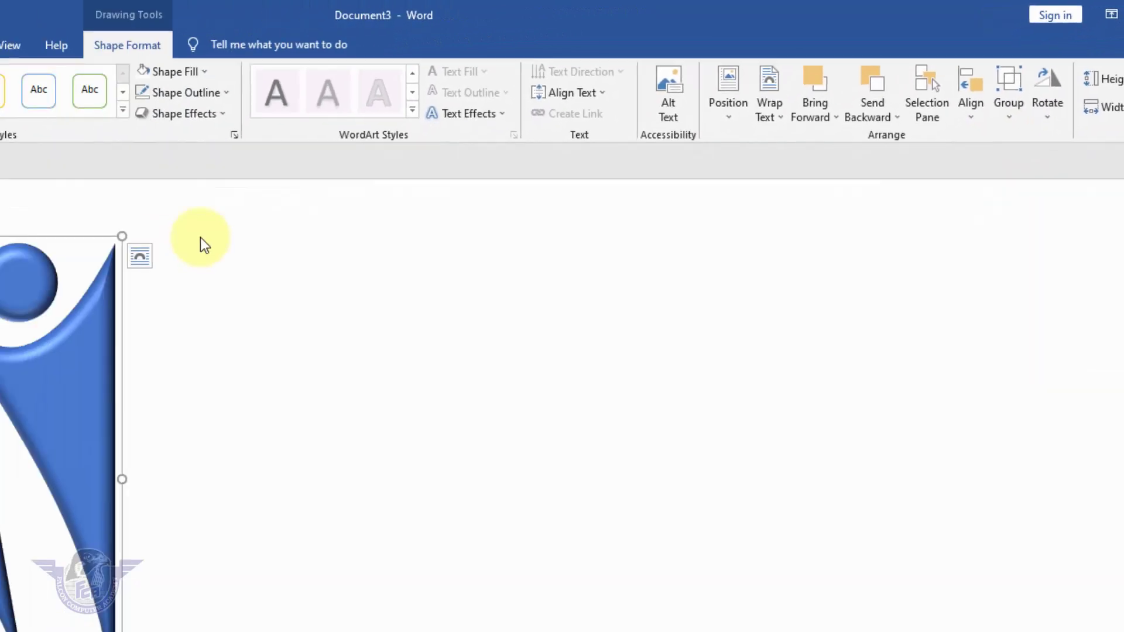
pyautogui.moveTo(351, 217); pyautogui.dragTo(326, 272)
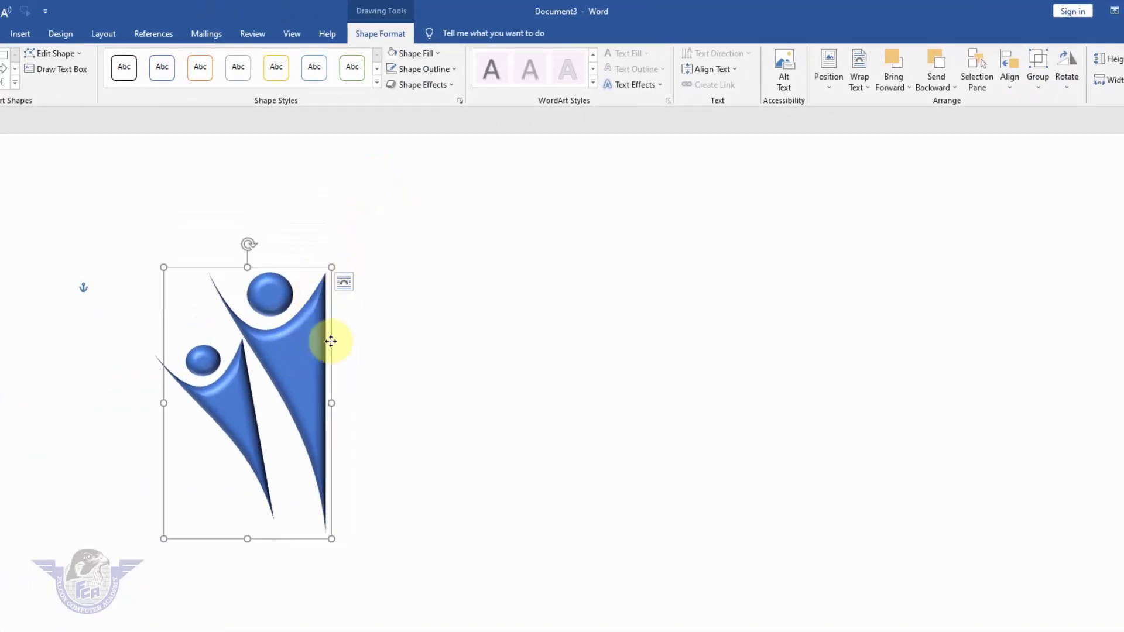
pyautogui.moveTo(329, 339); pyautogui.dragTo(503, 317)
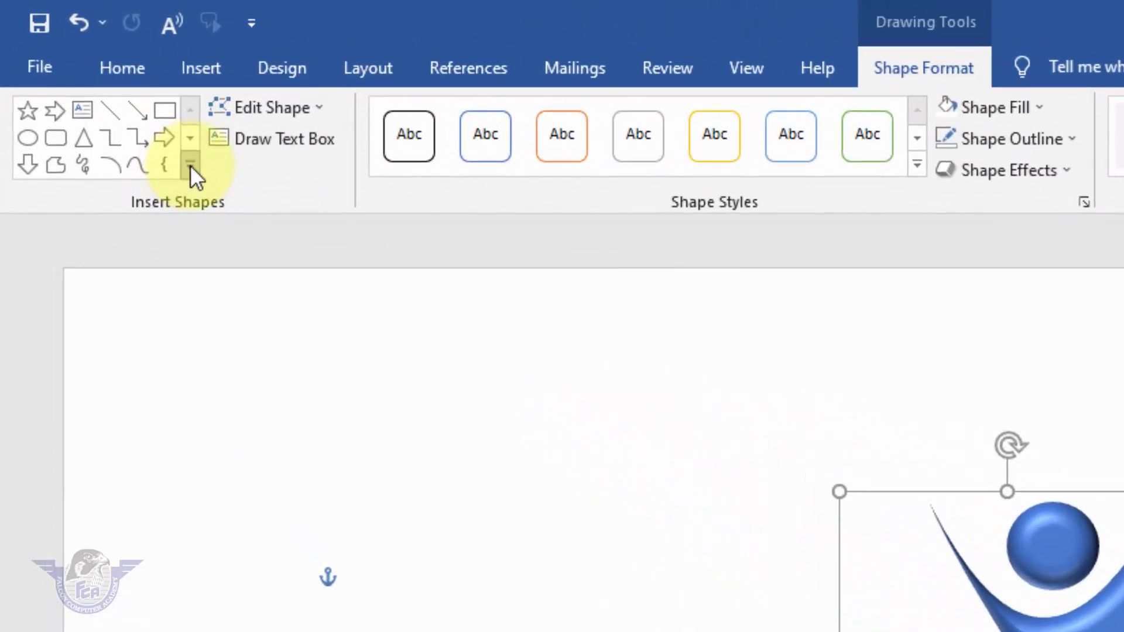
# Draw a large perfect circle covering the figures and place a duplicate of it slightly offset towards the lower left.
pyautogui.click(135, 119)
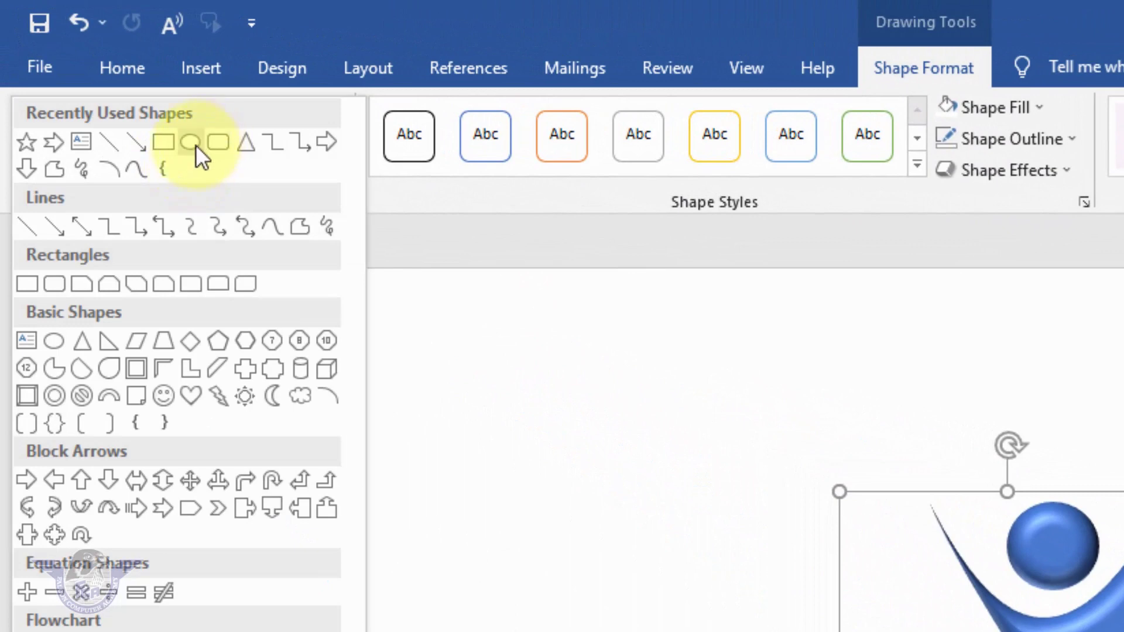
pyautogui.click(196, 145)
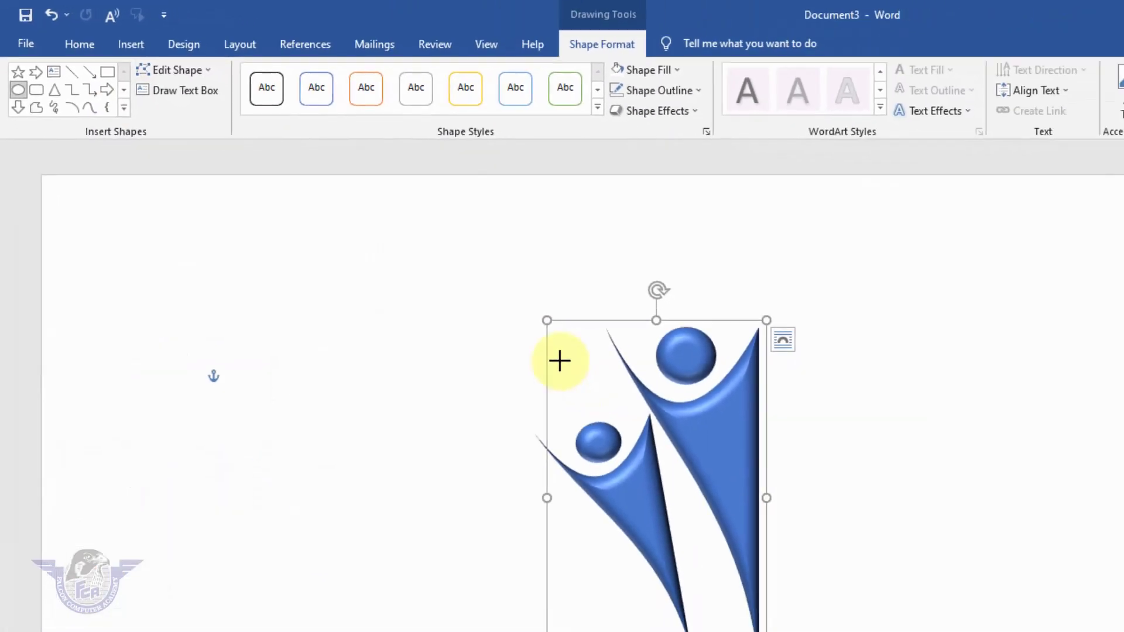
pyautogui.press('shift')
pyautogui.moveTo(423, 259); pyautogui.dragTo(773, 575)
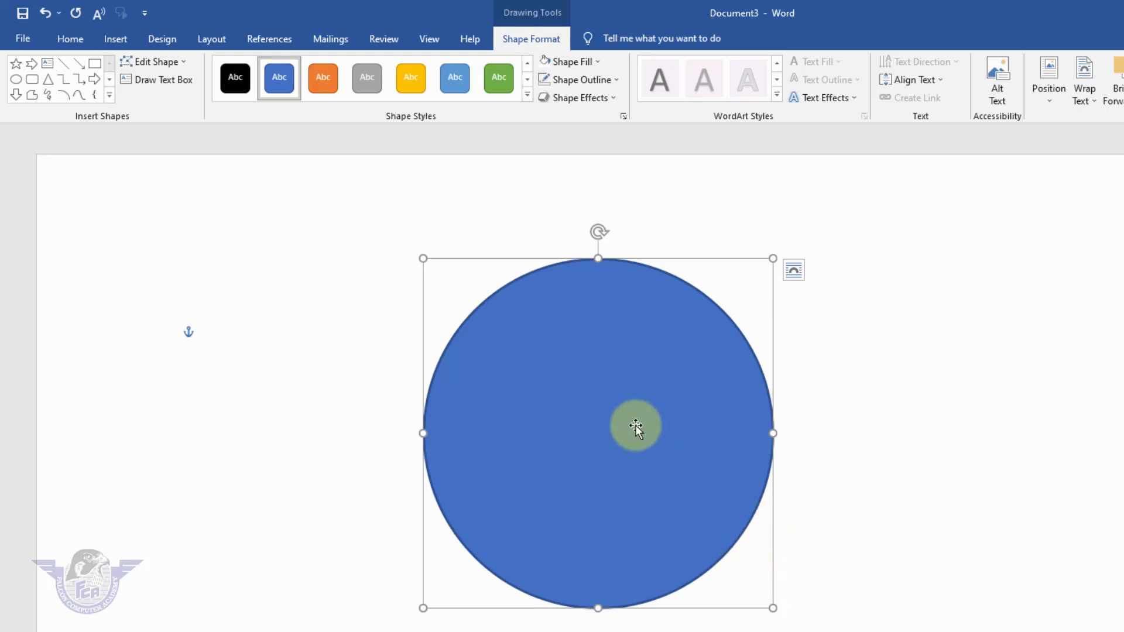
pyautogui.hotkey('ctrl', 'd')
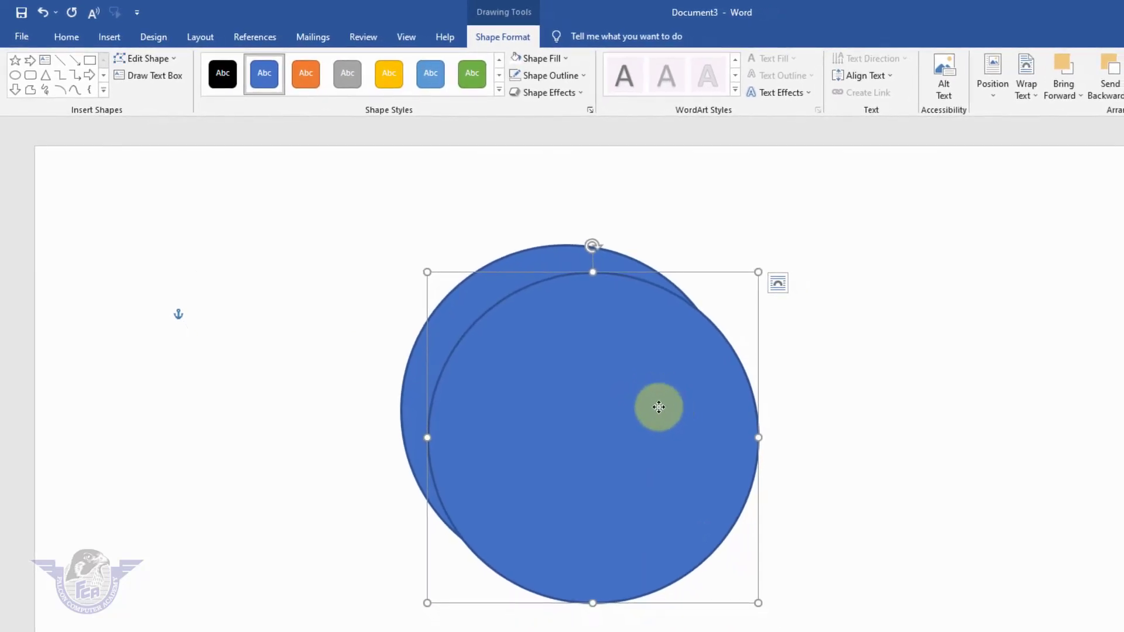
pyautogui.moveTo(659, 407); pyautogui.dragTo(639, 398)
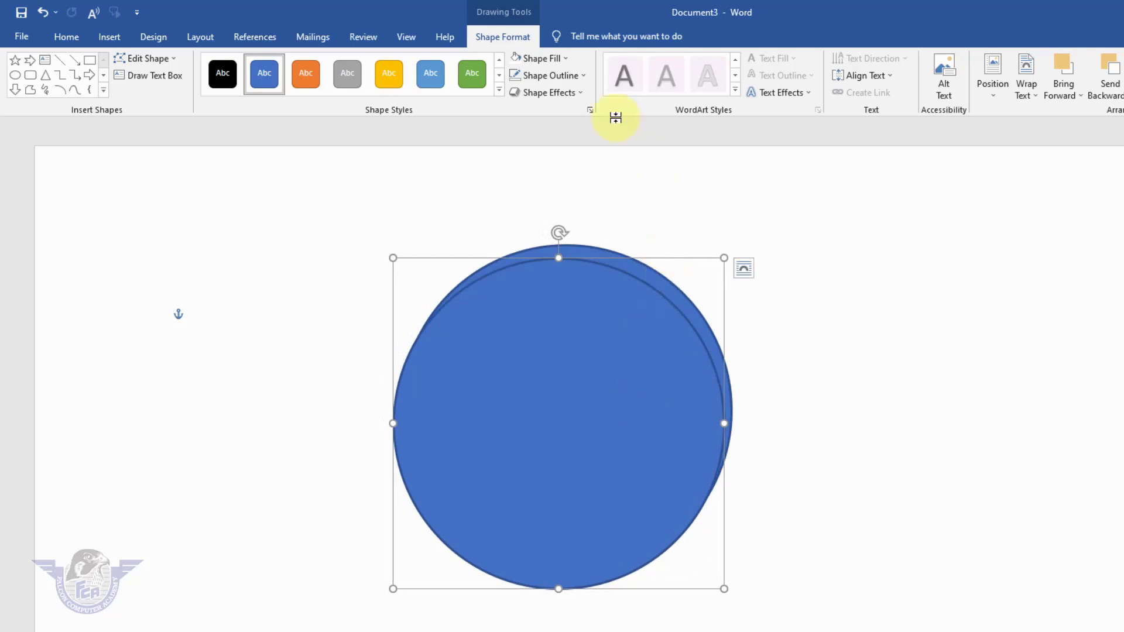
# Remove the outline from the duplicate circle and fill it with white.
pyautogui.click(554, 77)
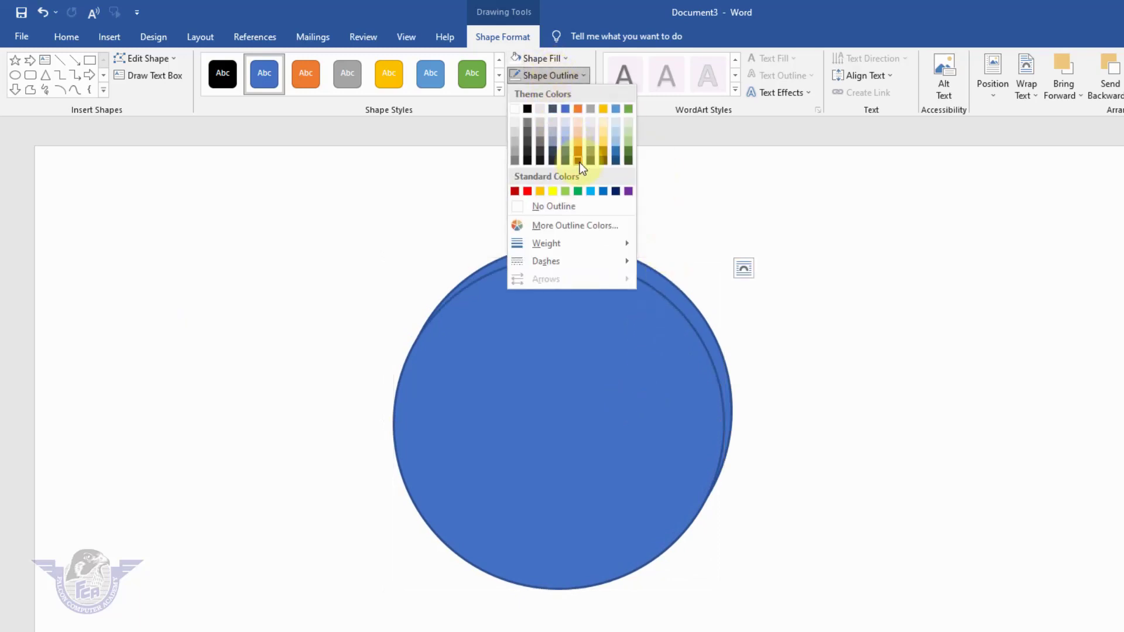
pyautogui.click(544, 210)
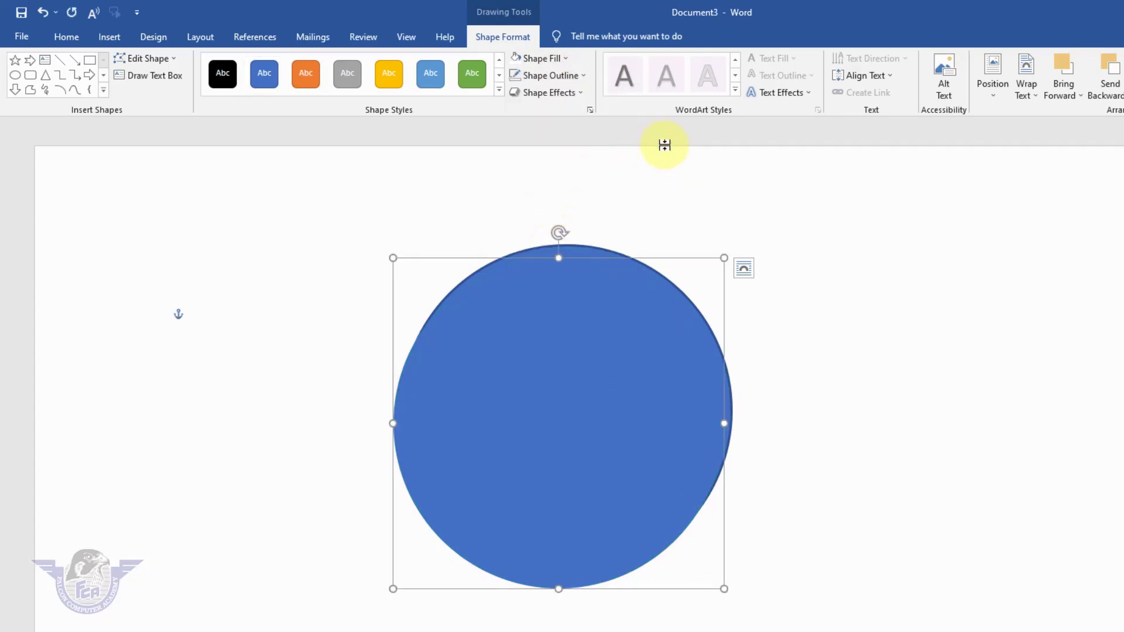
pyautogui.click(566, 58)
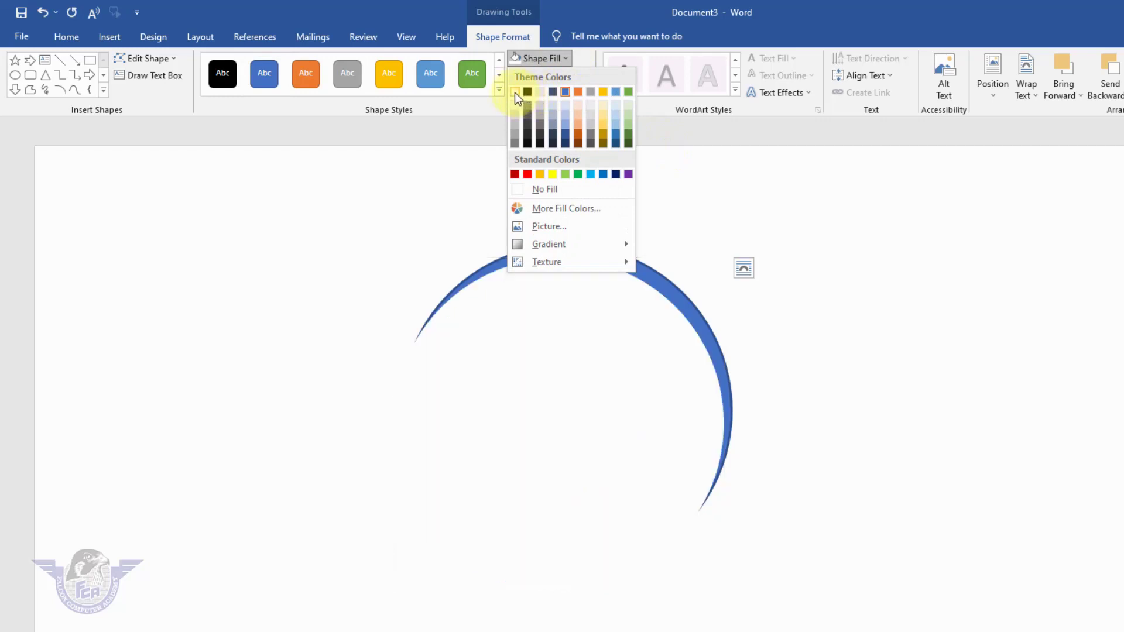
pyautogui.click(515, 93)
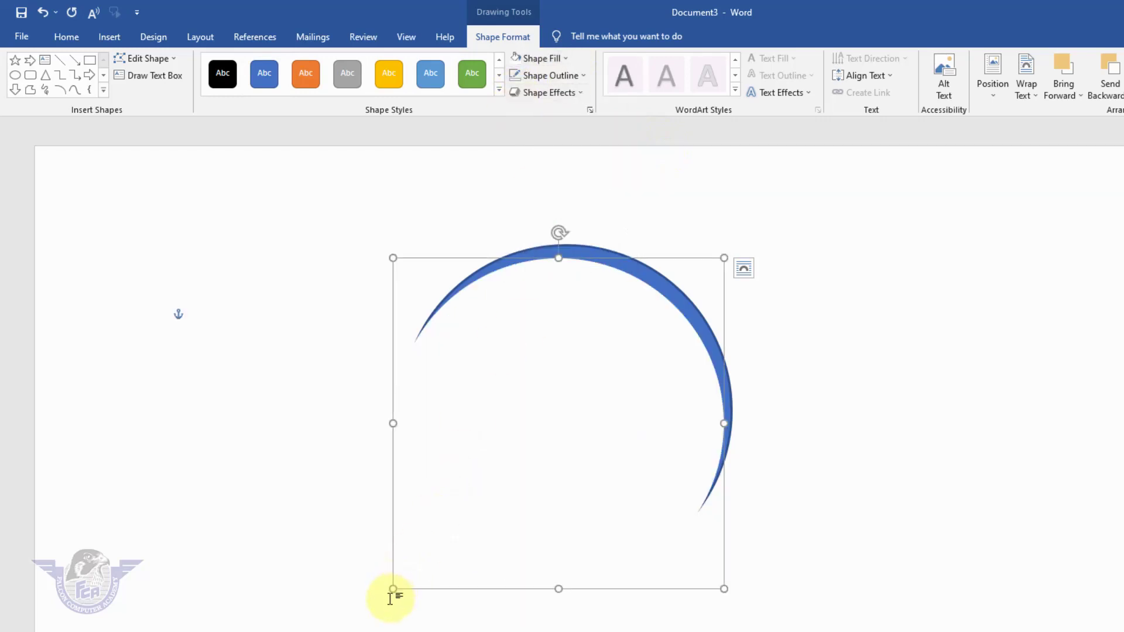
# Shrink and slightly rotate the white circle so the blue circle behind it forms a tapered crescent.
pyautogui.moveTo(393, 591); pyautogui.dragTo(404, 579)
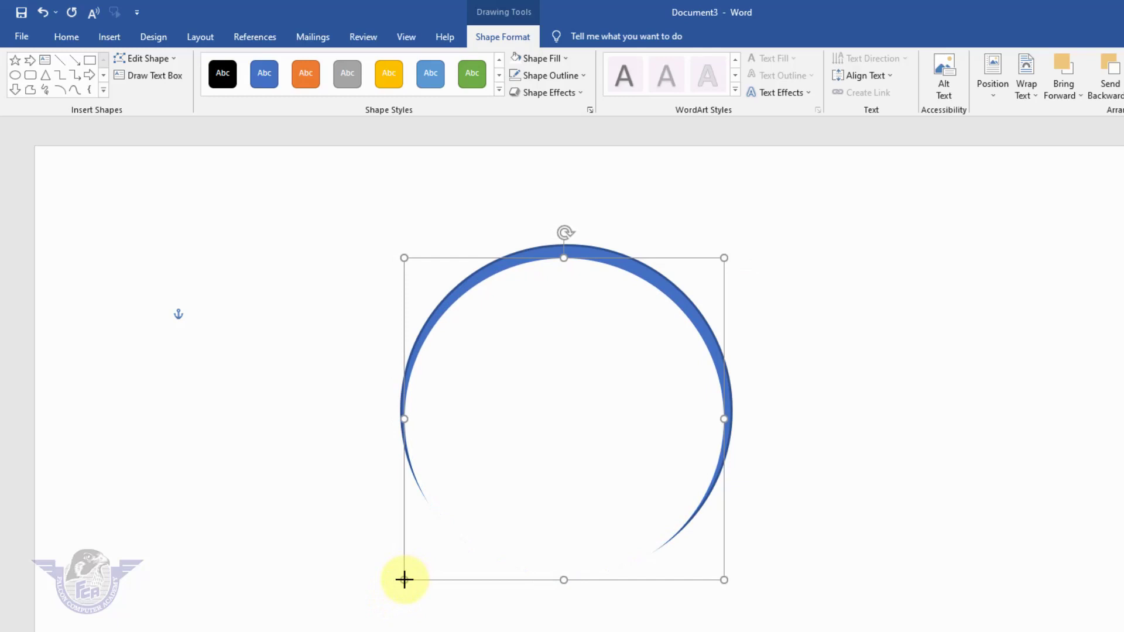
pyautogui.moveTo(404, 580); pyautogui.dragTo(404, 579)
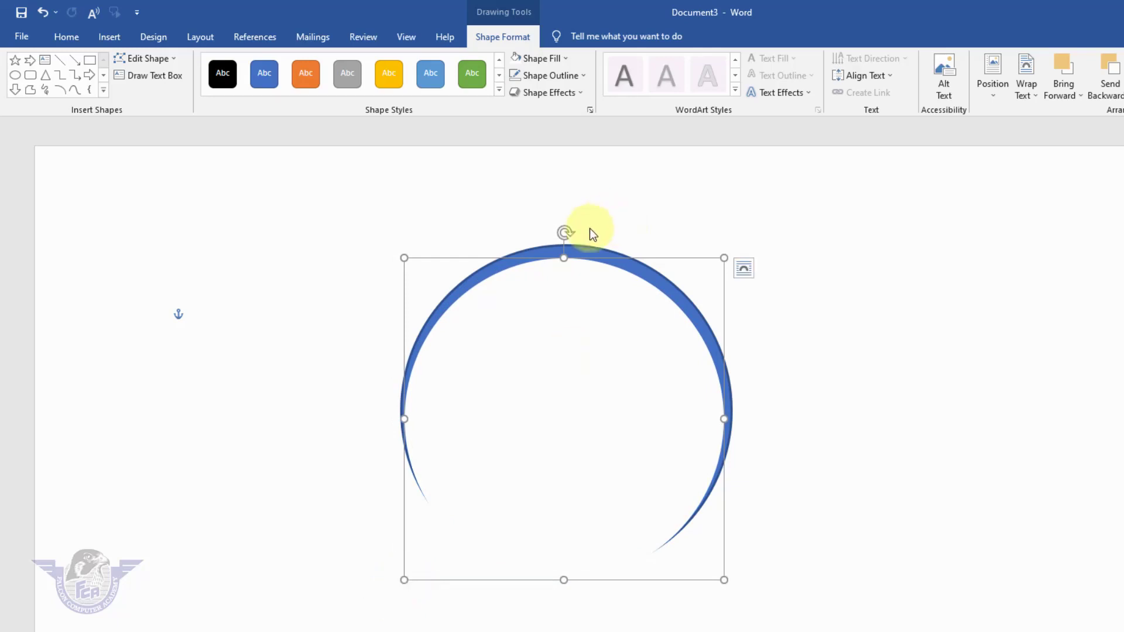
pyautogui.moveTo(570, 233); pyautogui.dragTo(592, 241)
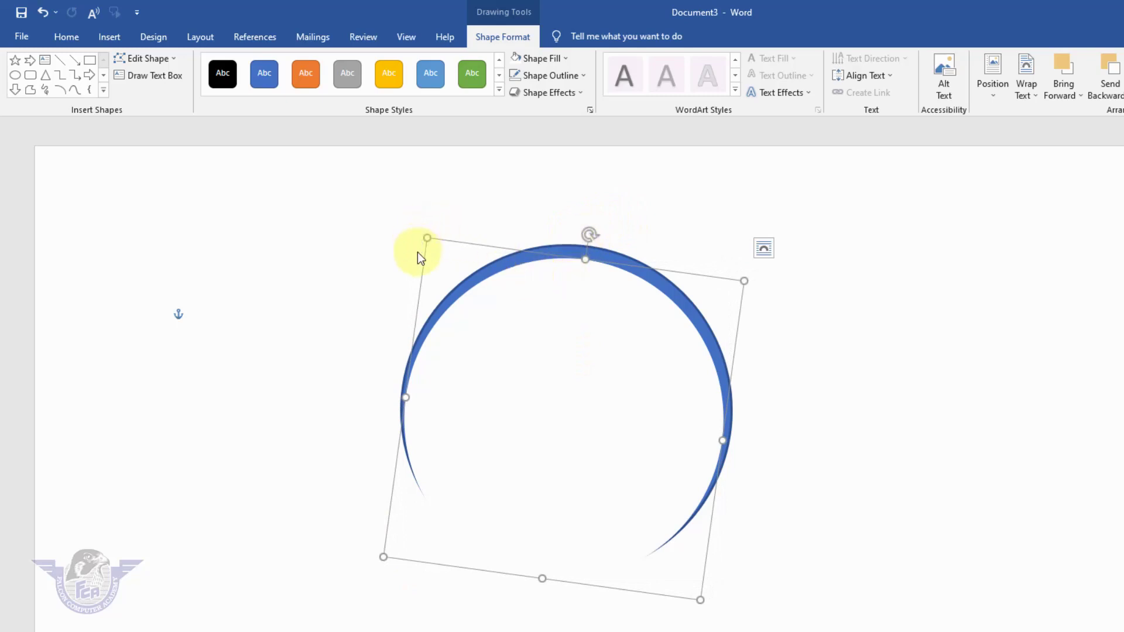
pyautogui.moveTo(424, 236)
pyautogui.mouseDown()
pyautogui.moveTo(423, 251)
pyautogui.moveTo(436, 246)
pyautogui.moveTo(427, 248)
pyautogui.mouseUp()
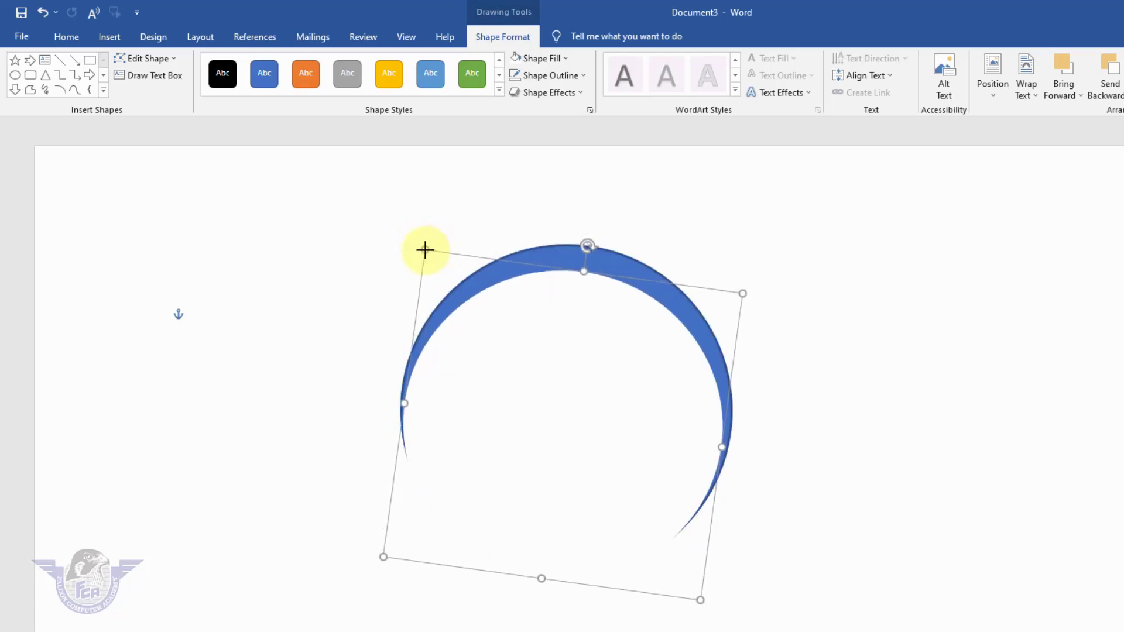
# Apply the third bevel preset in the second row to the blue circle and deselect it.
pyautogui.click(616, 266)
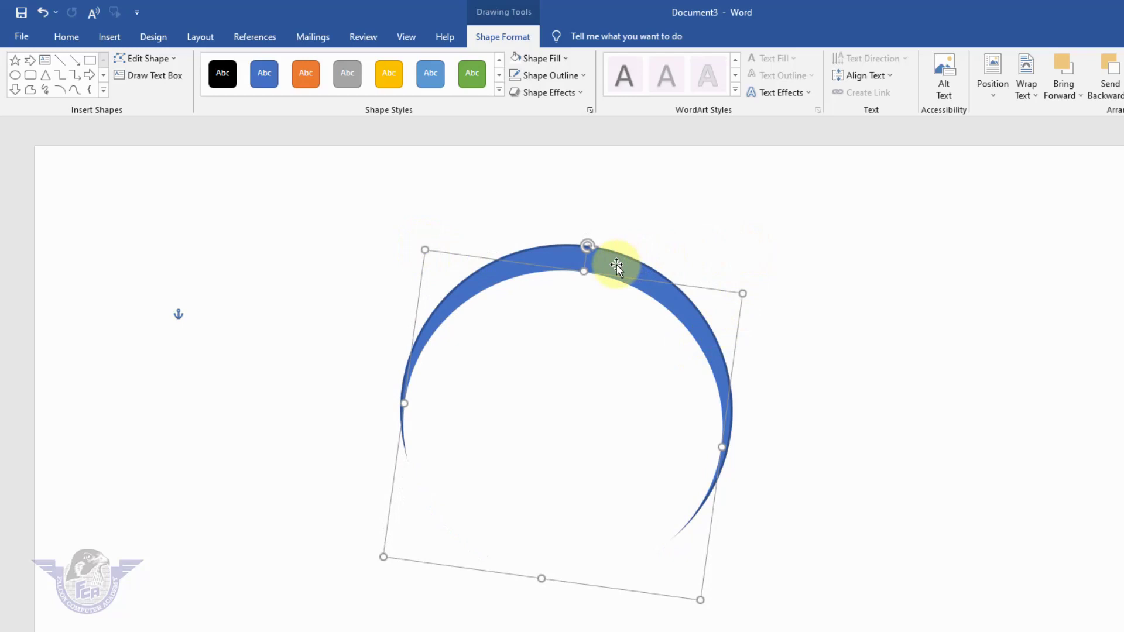
pyautogui.click(573, 99)
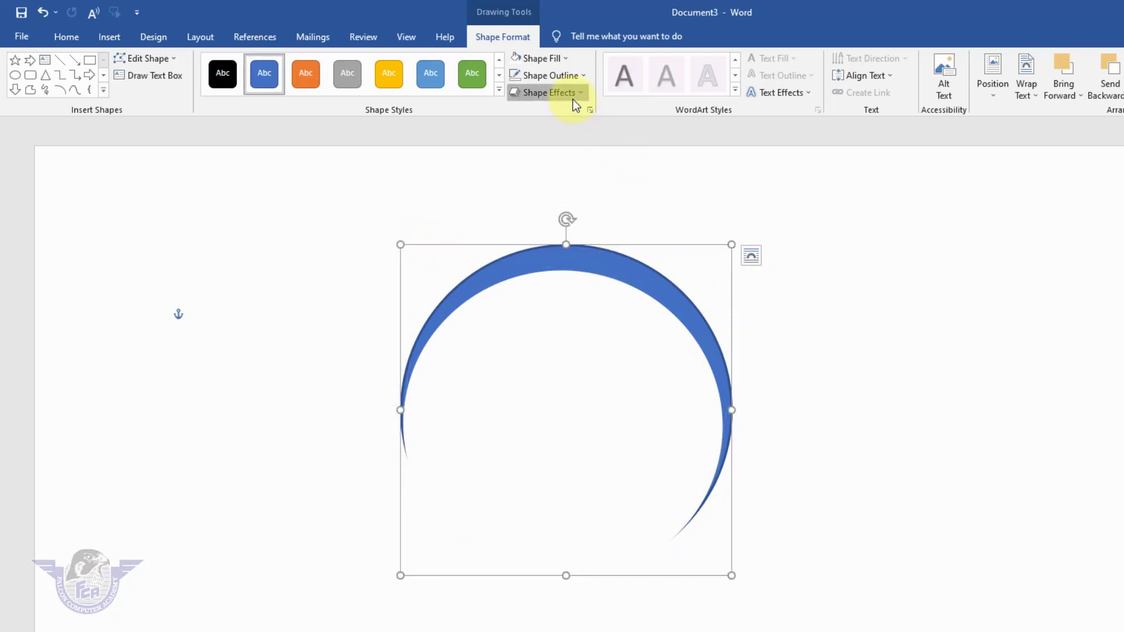
pyautogui.moveTo(561, 295)
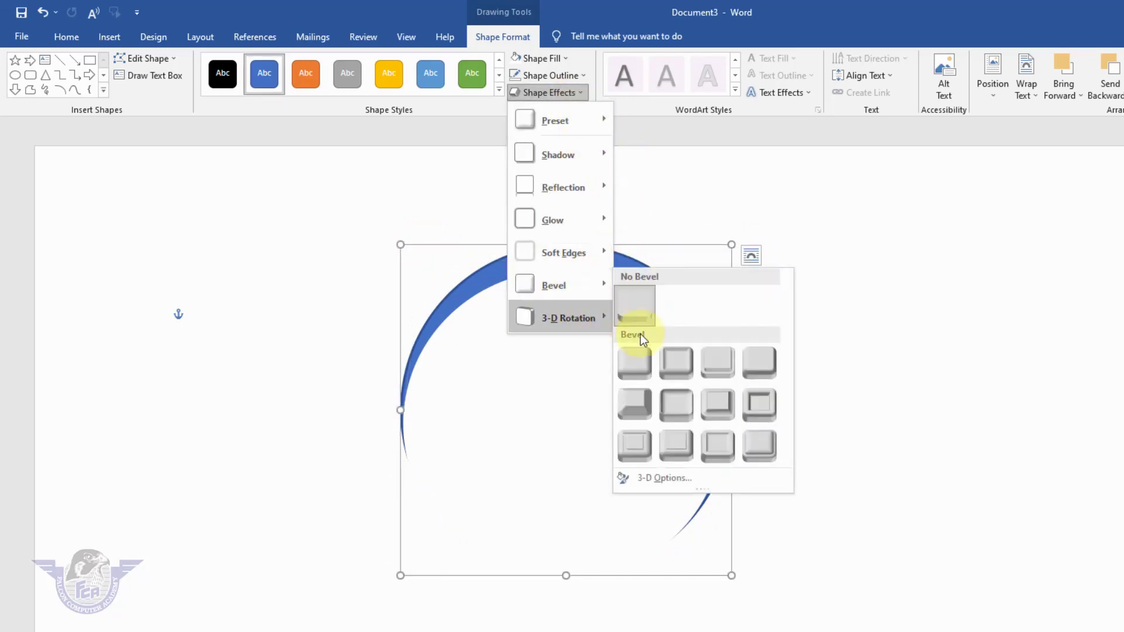
pyautogui.click(722, 403)
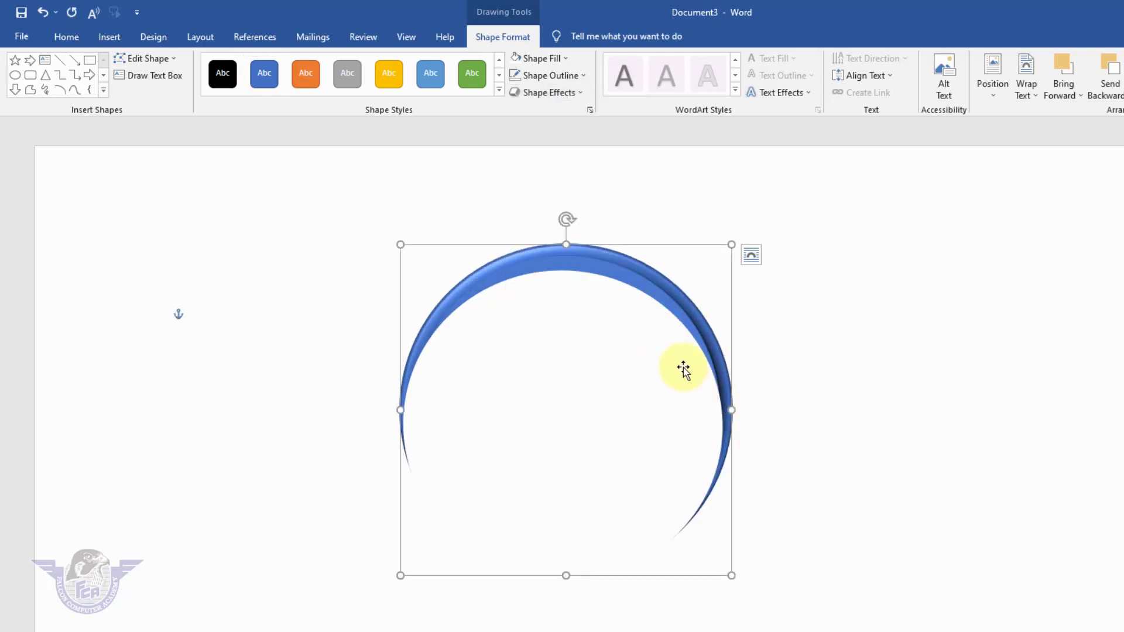
pyautogui.click(793, 308)
# Select the white circle together with the blue circle and group them.
pyautogui.click(644, 339)
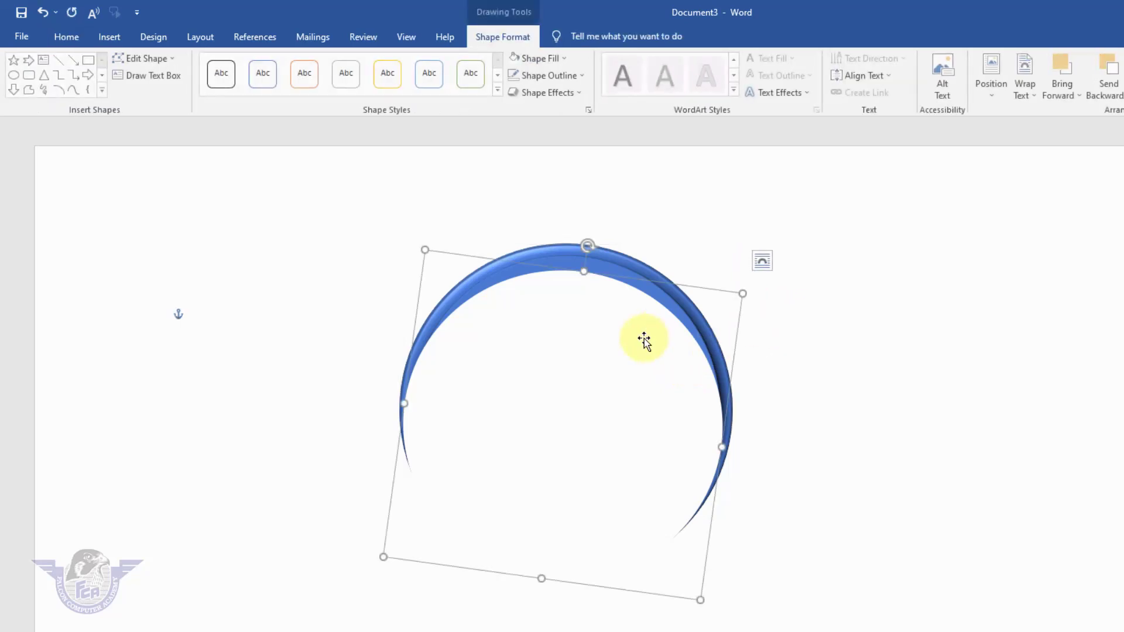
pyautogui.click(633, 265)
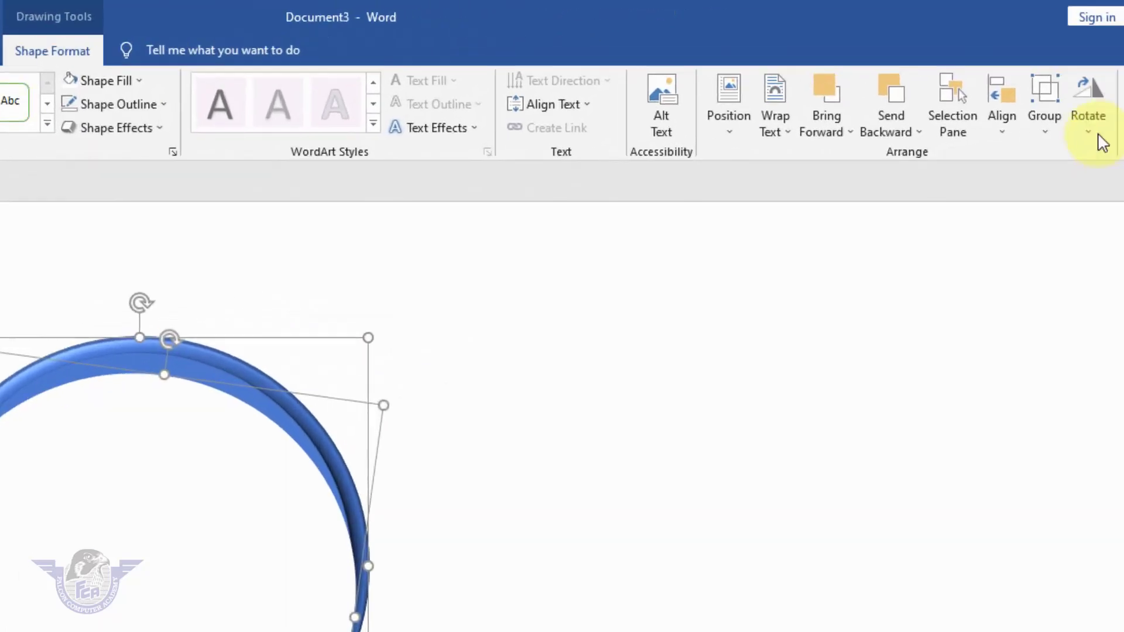
pyautogui.click(865, 167)
pyautogui.click(892, 194)
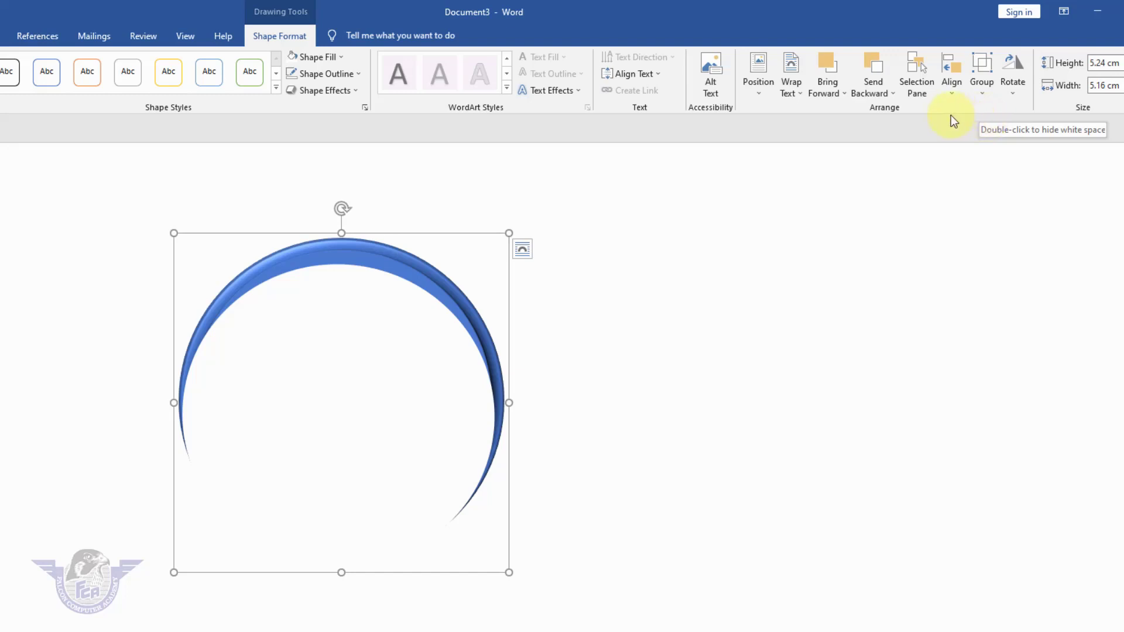
# Send the crescent group behind the figures and rotate it clockwise around them.
pyautogui.click(876, 83)
pyautogui.click(902, 128)
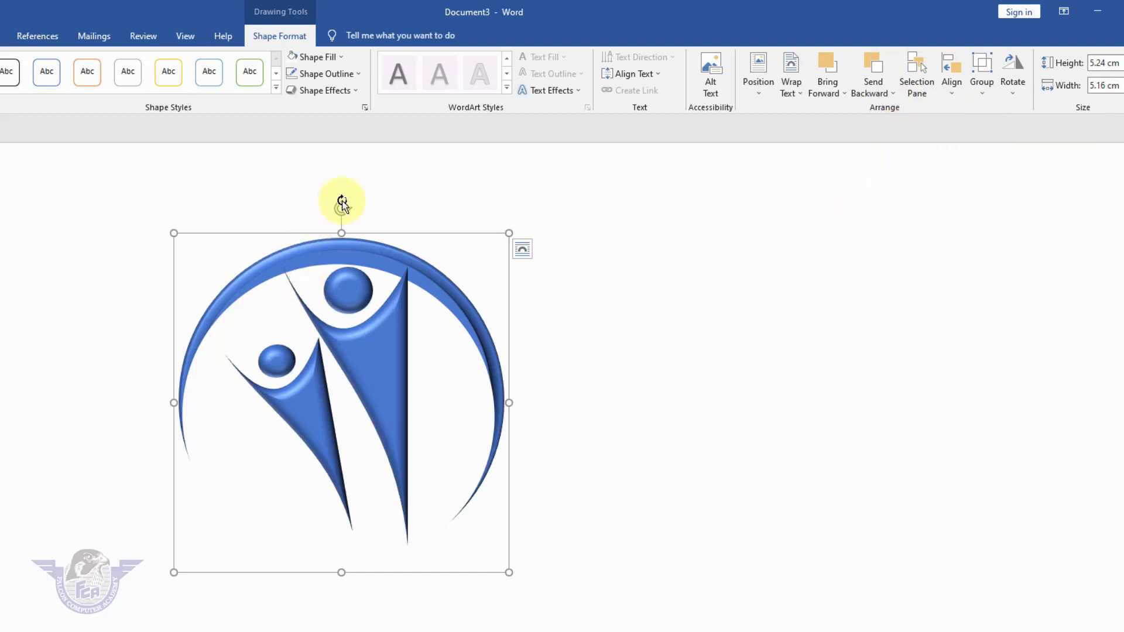
pyautogui.moveTo(350, 206); pyautogui.dragTo(417, 223)
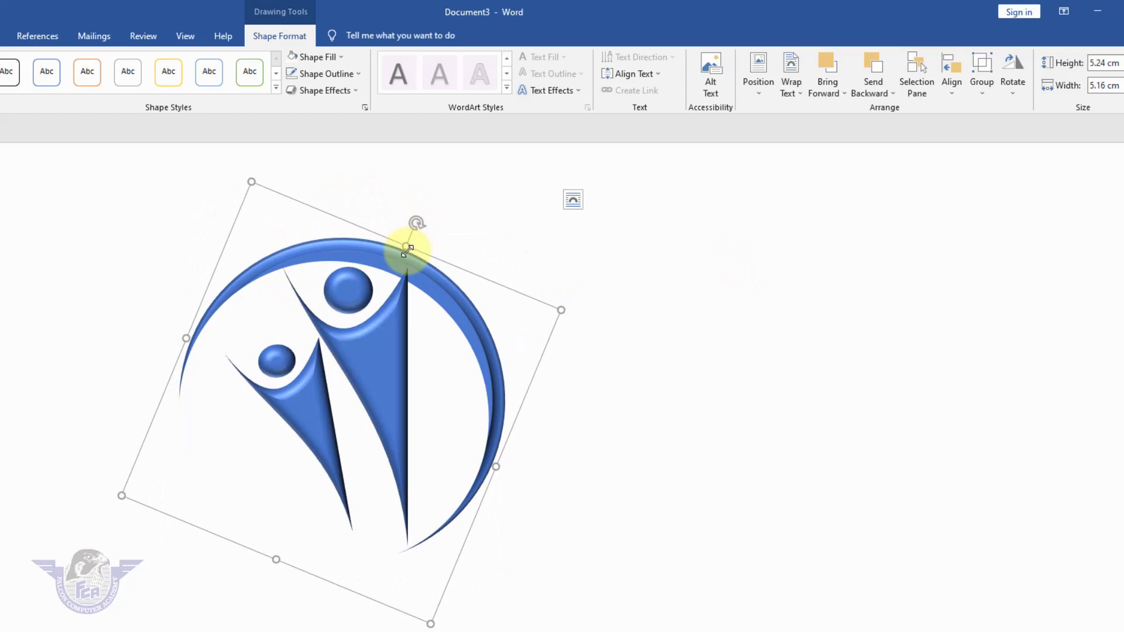
# Move the crescent group up and to the right around the figures, and shrink the figures group to about 3.77 by 2.17 cm.
pyautogui.moveTo(380, 263); pyautogui.dragTo(402, 243)
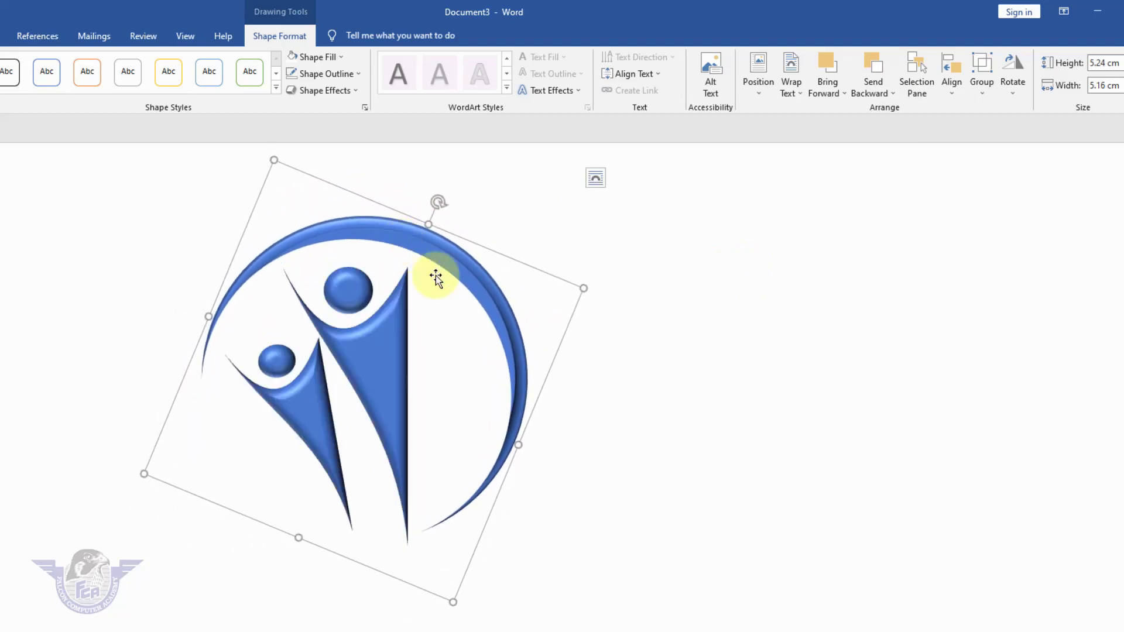
pyautogui.click(391, 396)
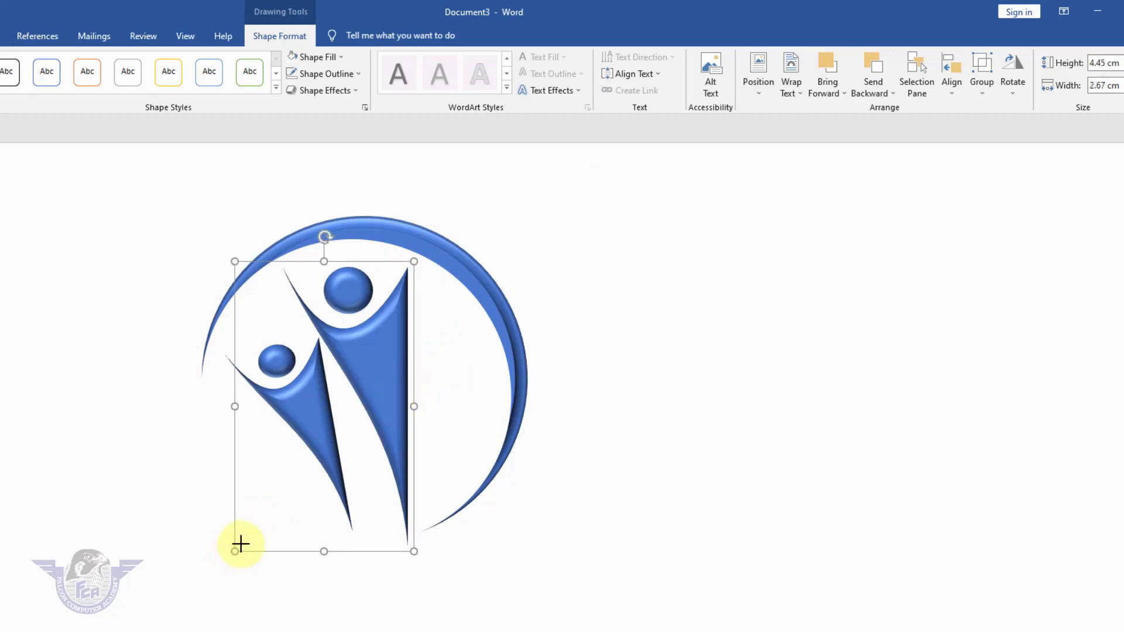
pyautogui.moveTo(240, 544); pyautogui.dragTo(272, 503)
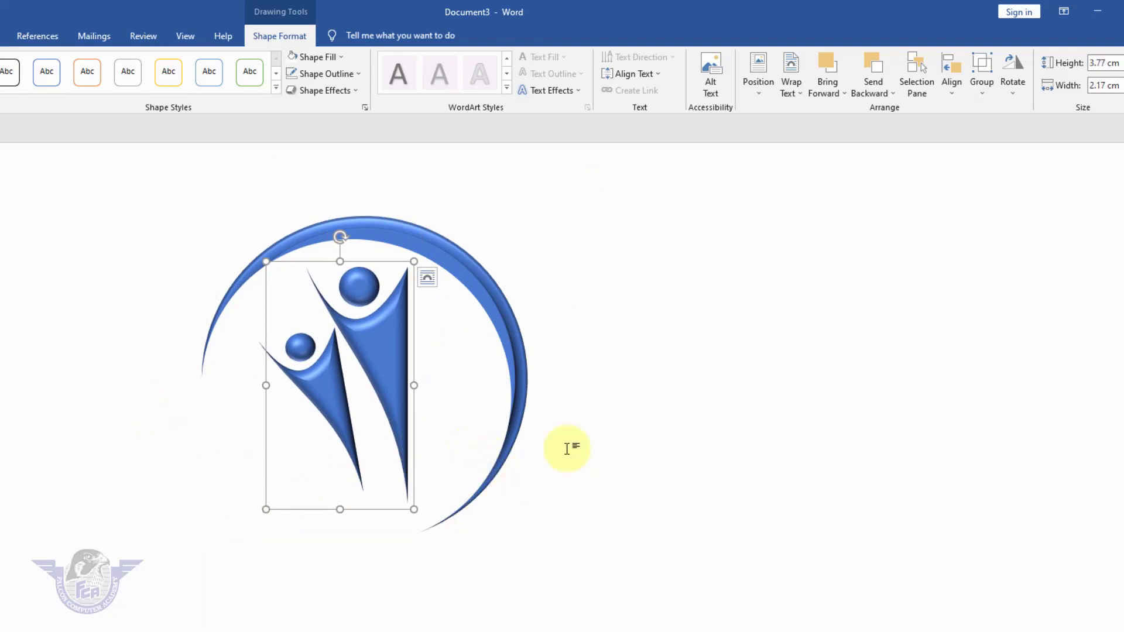
pyautogui.click(649, 383)
# Resize the white circle inside the crescent group from its lower-right and upper-left corners so the crescent opens on the left side.
pyautogui.click(494, 395)
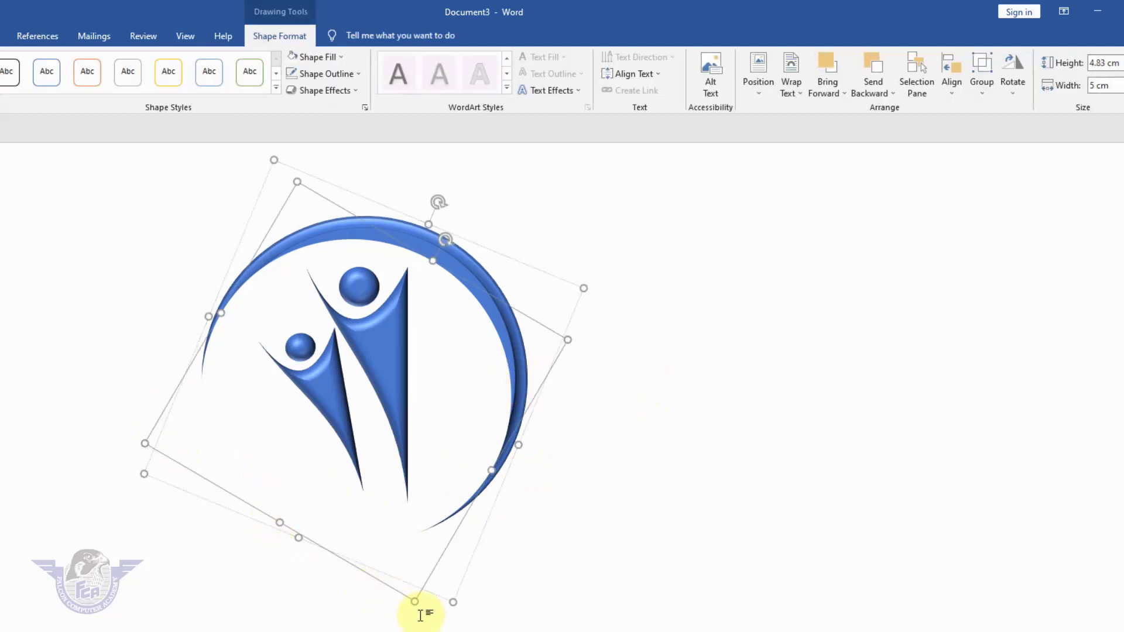
pyautogui.moveTo(416, 597); pyautogui.dragTo(408, 575)
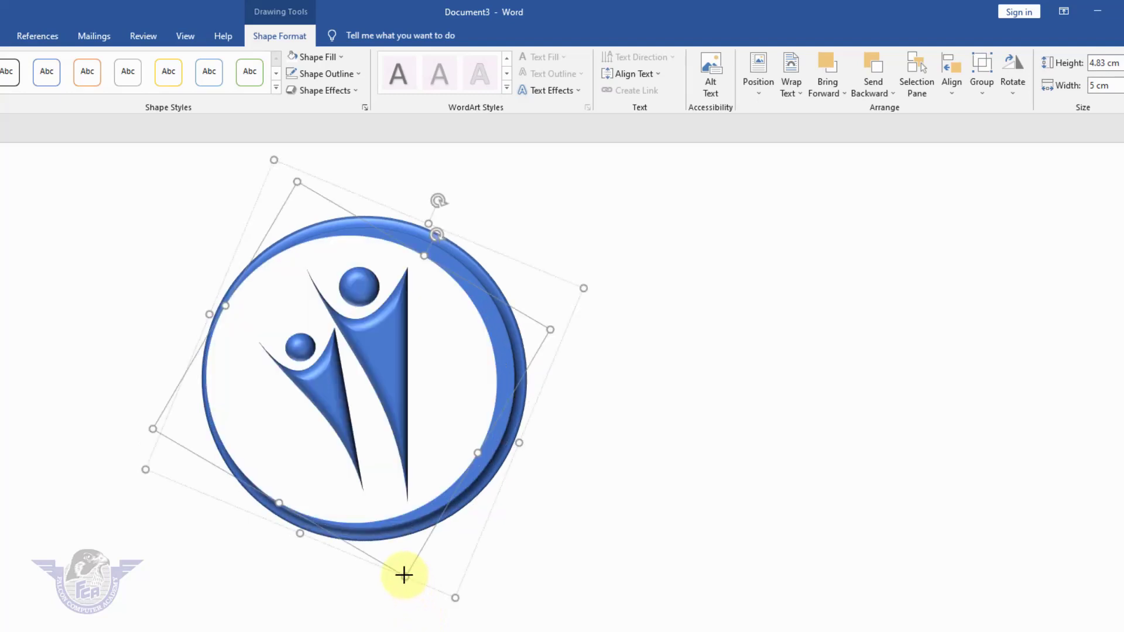
pyautogui.click(404, 573)
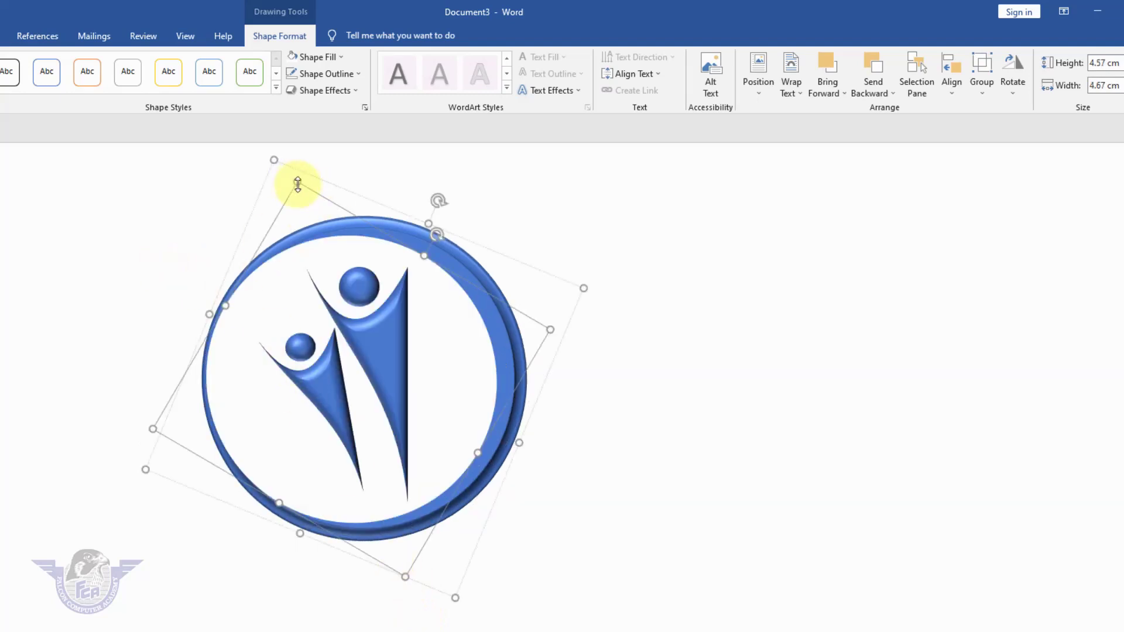
pyautogui.moveTo(294, 179); pyautogui.dragTo(281, 164)
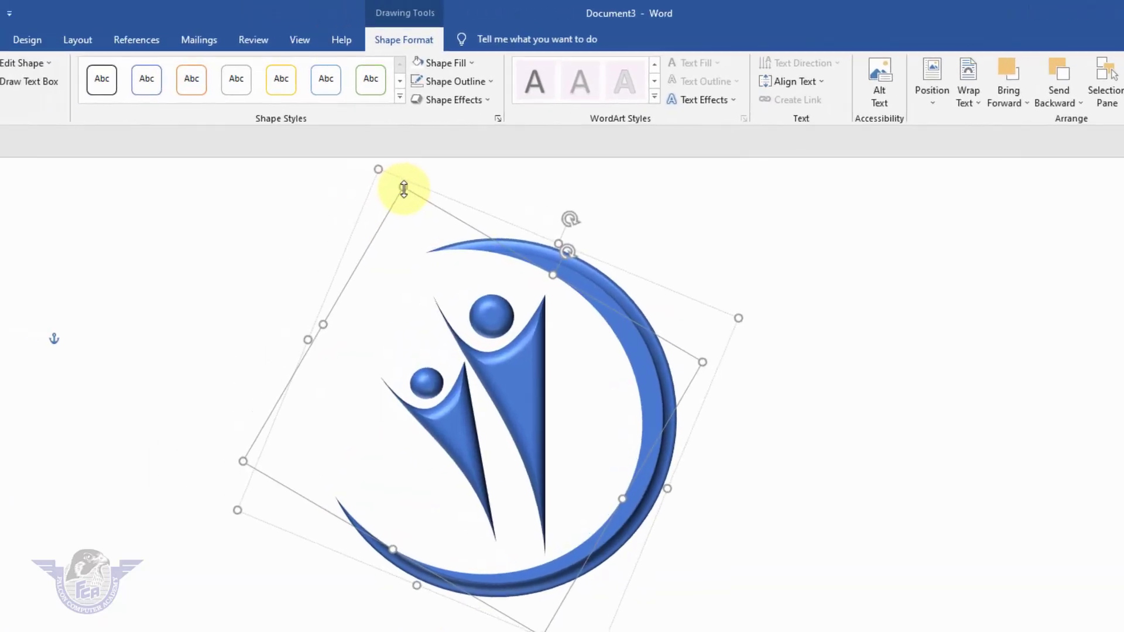
pyautogui.click(1095, 439)
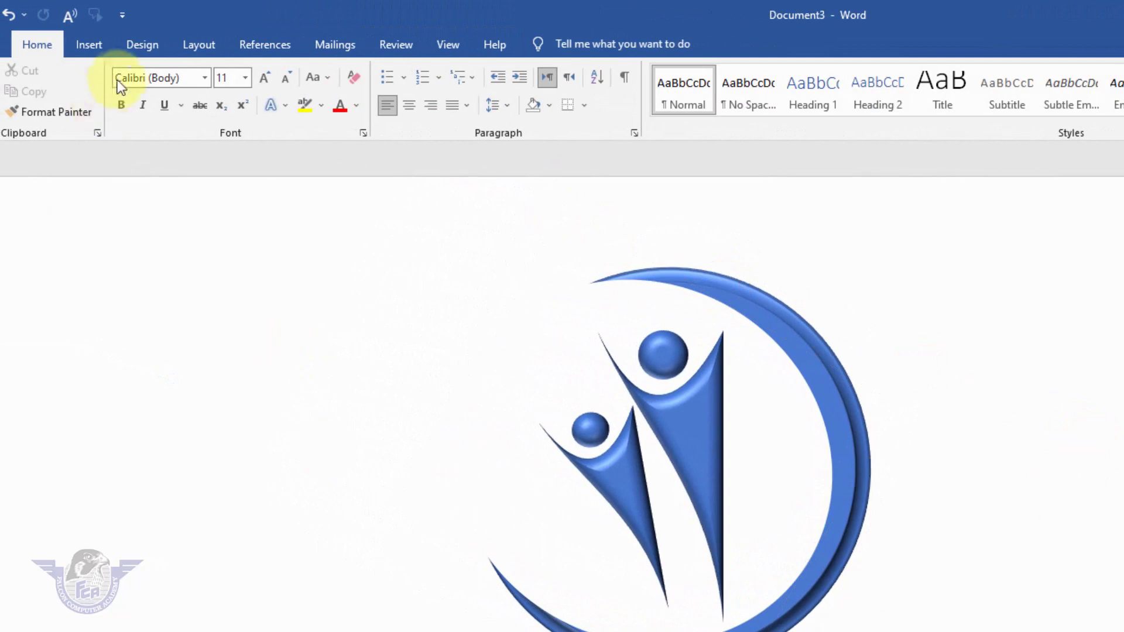
# Draw a small five-point star beside the upper tip of the crescent.
pyautogui.click(100, 44)
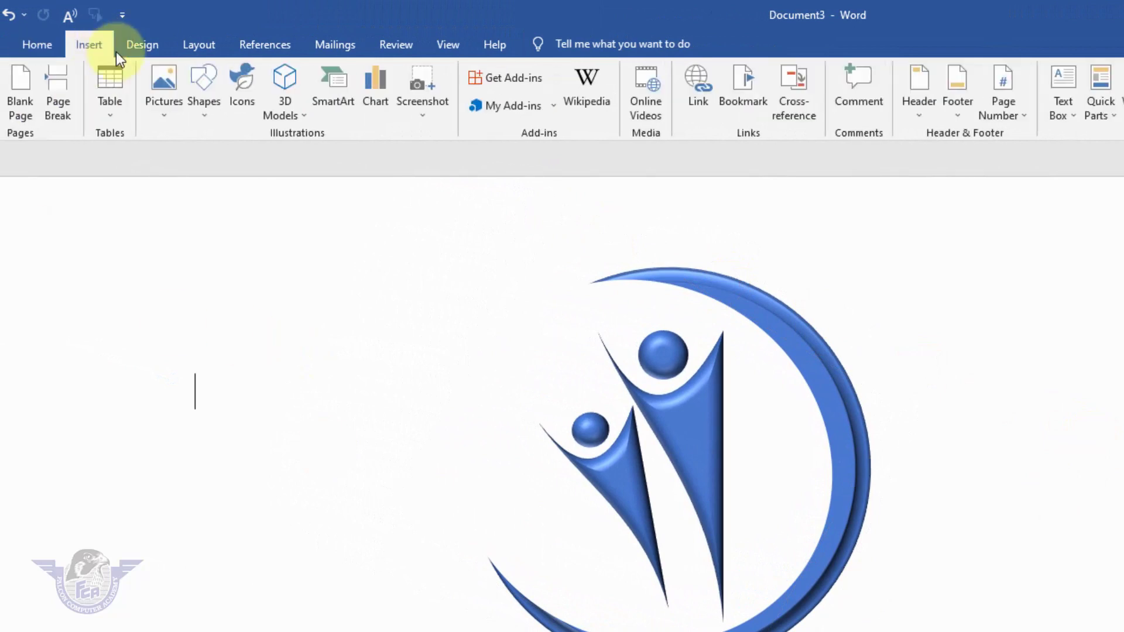
pyautogui.click(220, 118)
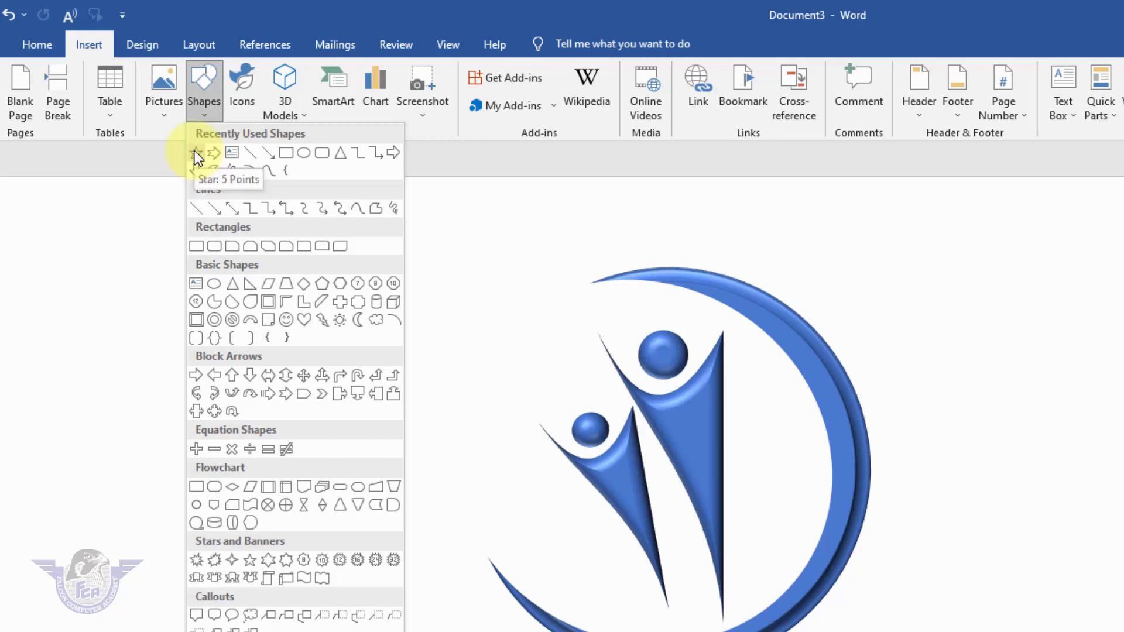
pyautogui.click(250, 560)
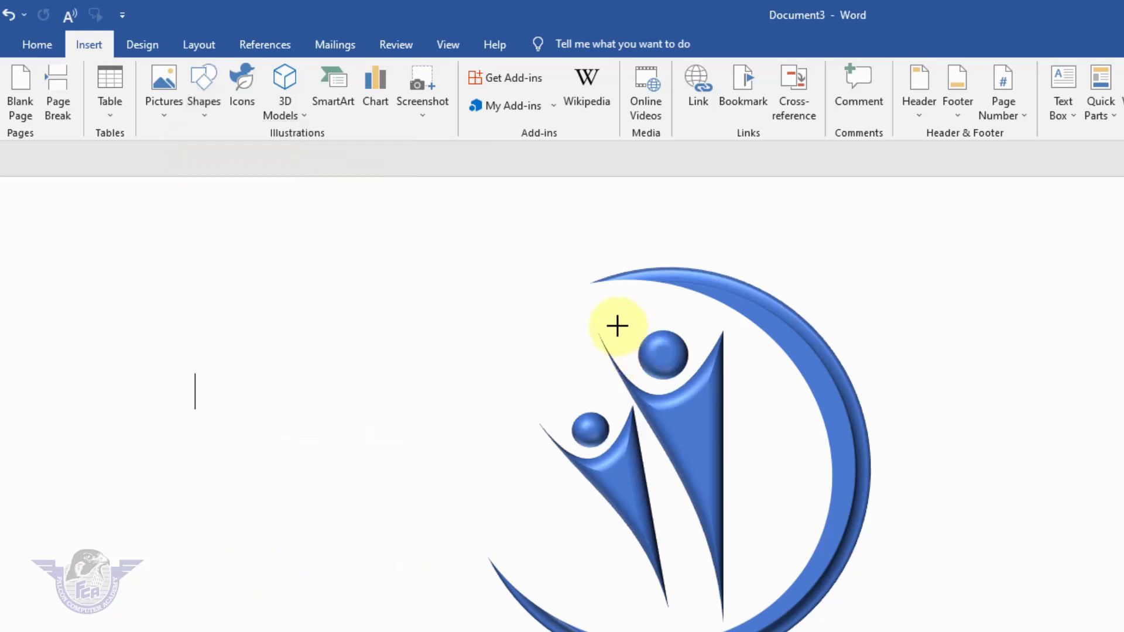
pyautogui.moveTo(547, 286)
pyautogui.mouseDown()
pyautogui.moveTo(579, 331)
pyautogui.moveTo(605, 344)
pyautogui.moveTo(566, 318)
pyautogui.mouseUp()
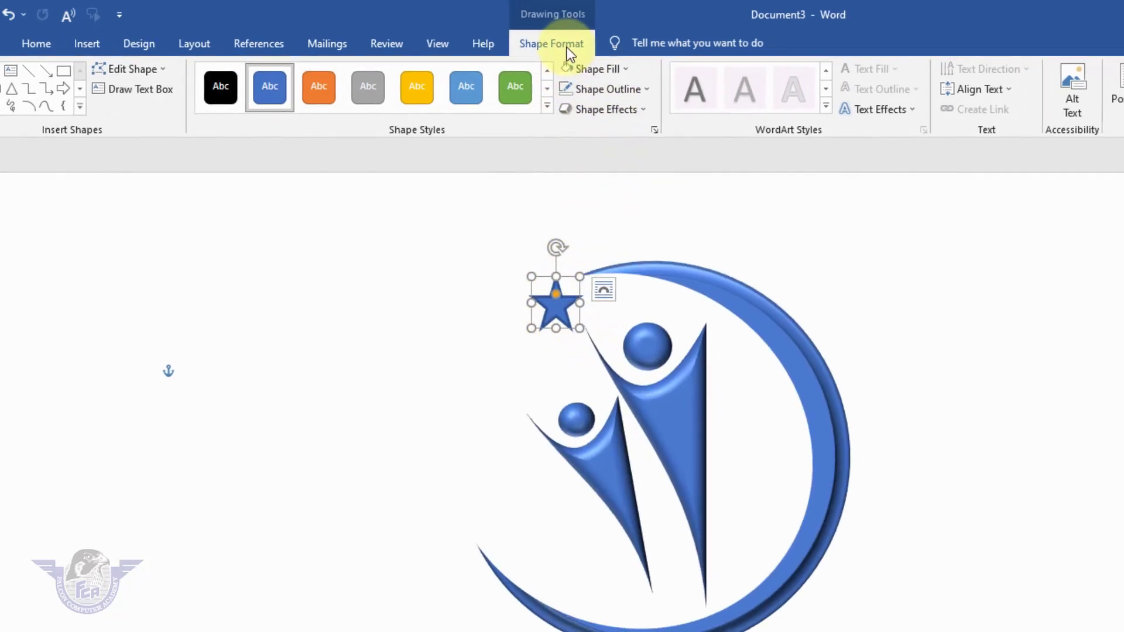
# Apply the solid green preset shape style to the star and remove its outline.
pyautogui.click(595, 83)
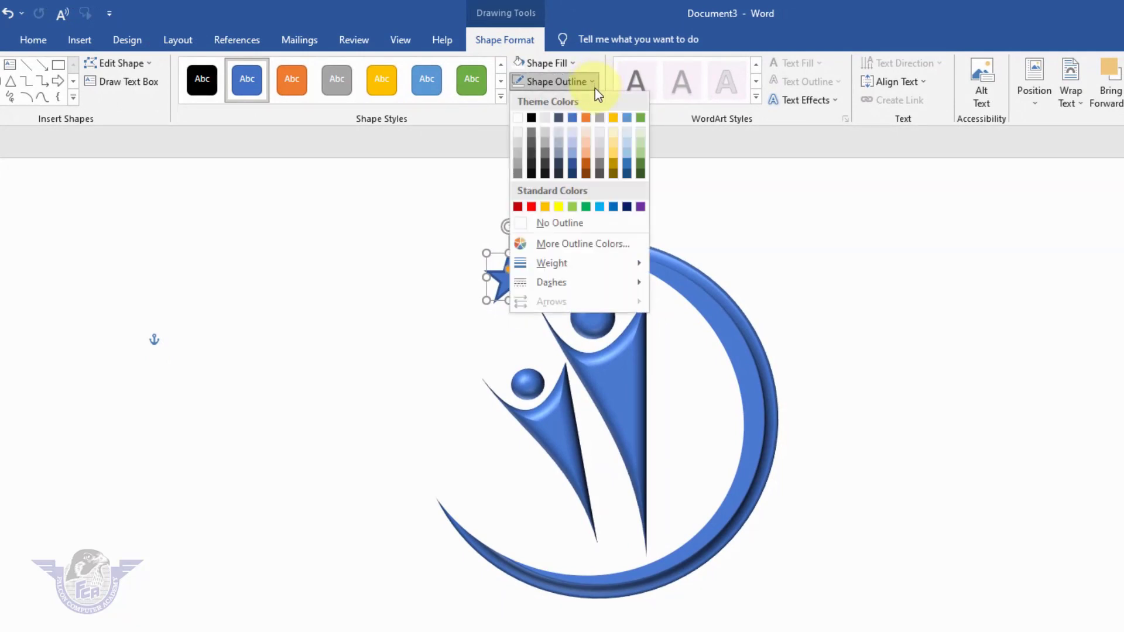
pyautogui.click(559, 225)
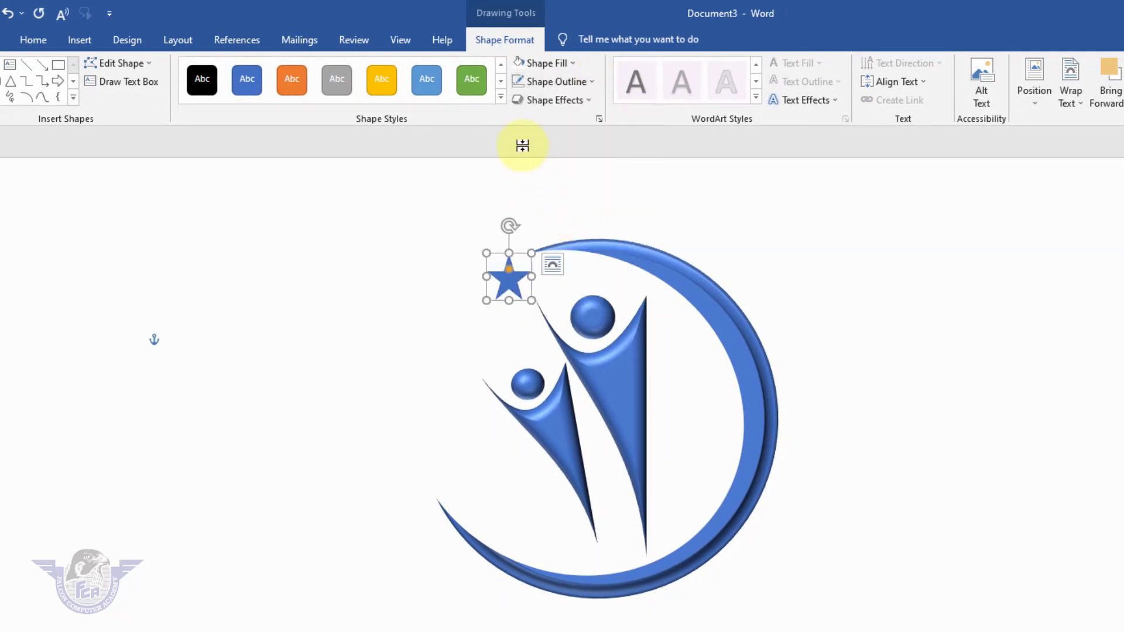
pyautogui.click(468, 83)
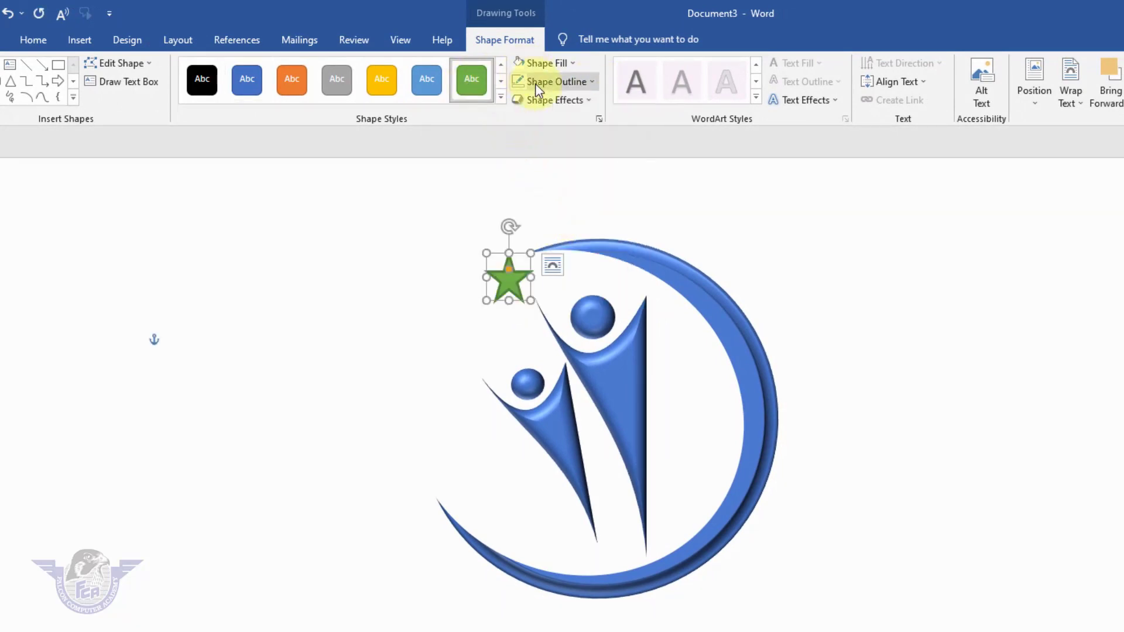
pyautogui.click(585, 82)
pyautogui.click(562, 223)
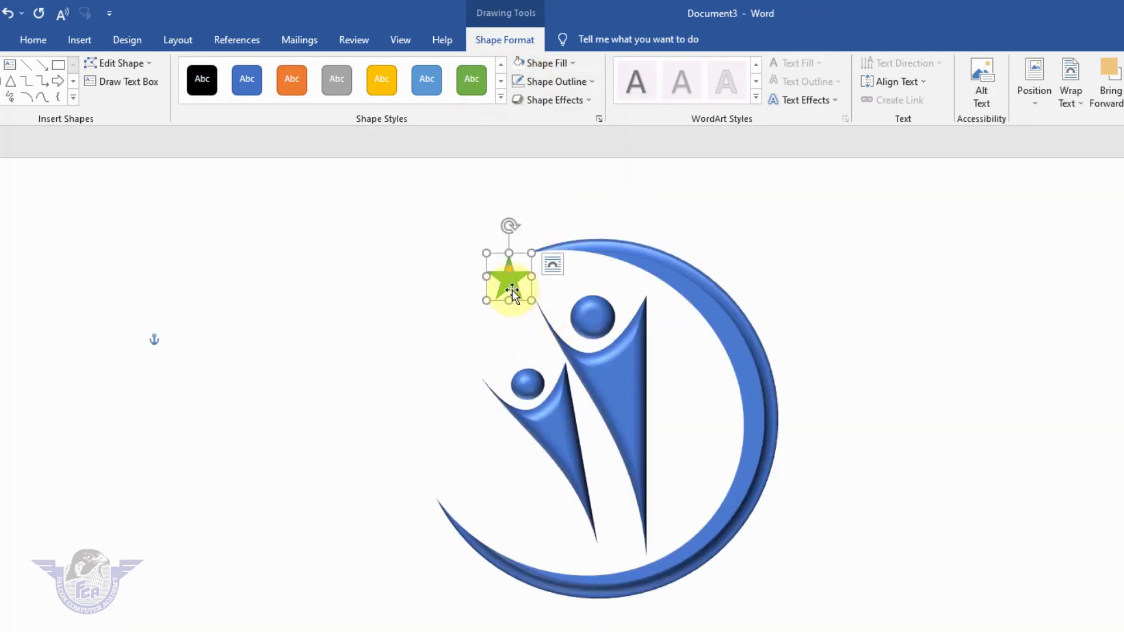
# Duplicate the green star three times in a diagonal row going down the crescent's open left side.
pyautogui.moveTo(509, 289); pyautogui.dragTo(480, 332)
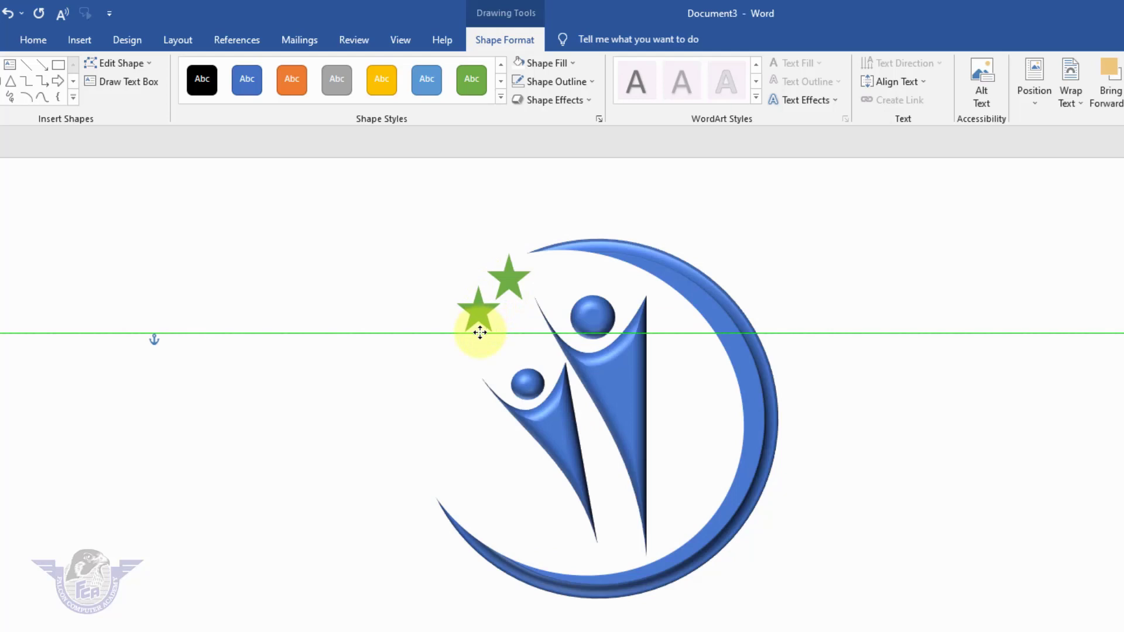
pyautogui.moveTo(480, 332); pyautogui.dragTo(478, 321)
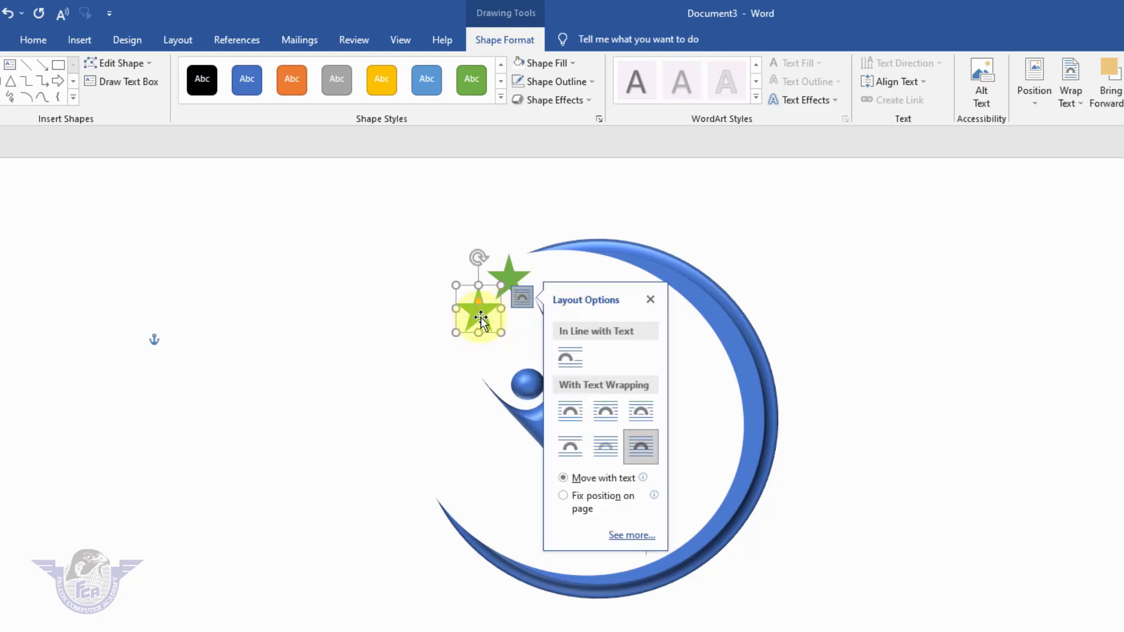
pyautogui.moveTo(479, 319); pyautogui.dragTo(455, 363)
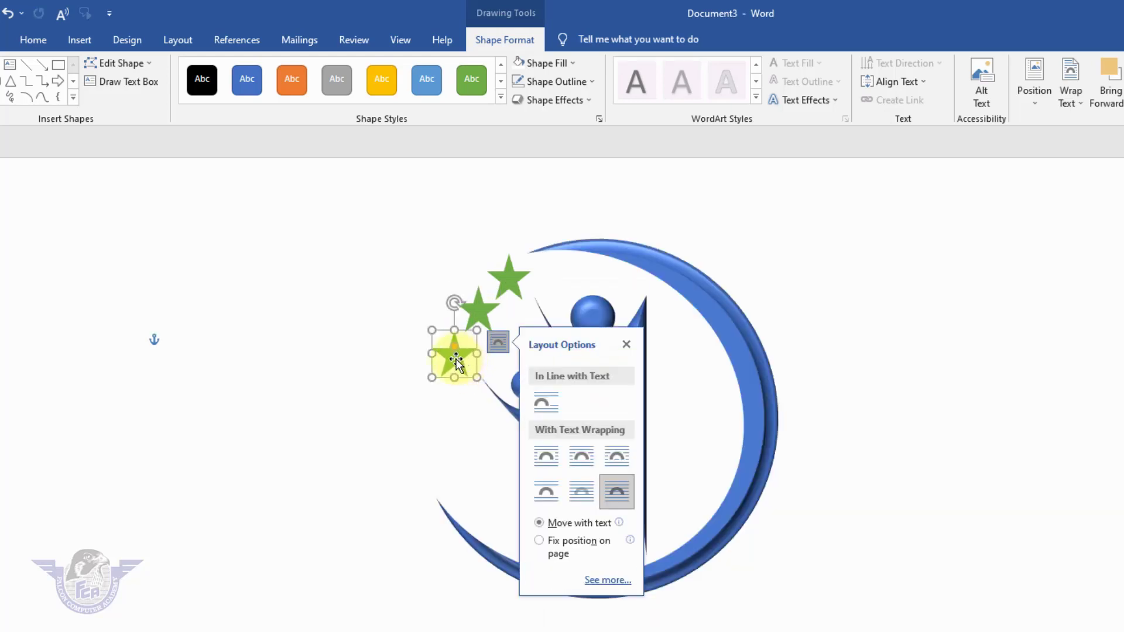
pyautogui.click(455, 363)
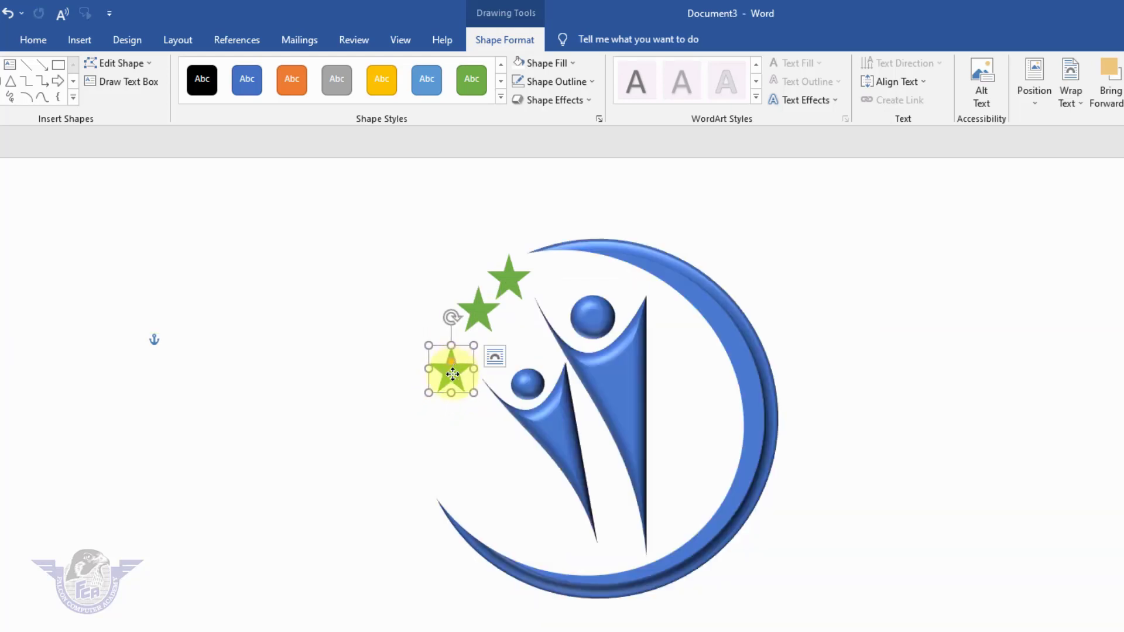
pyautogui.moveTo(456, 379); pyautogui.dragTo(428, 408)
pyautogui.hotkey('ctrl', 'z')
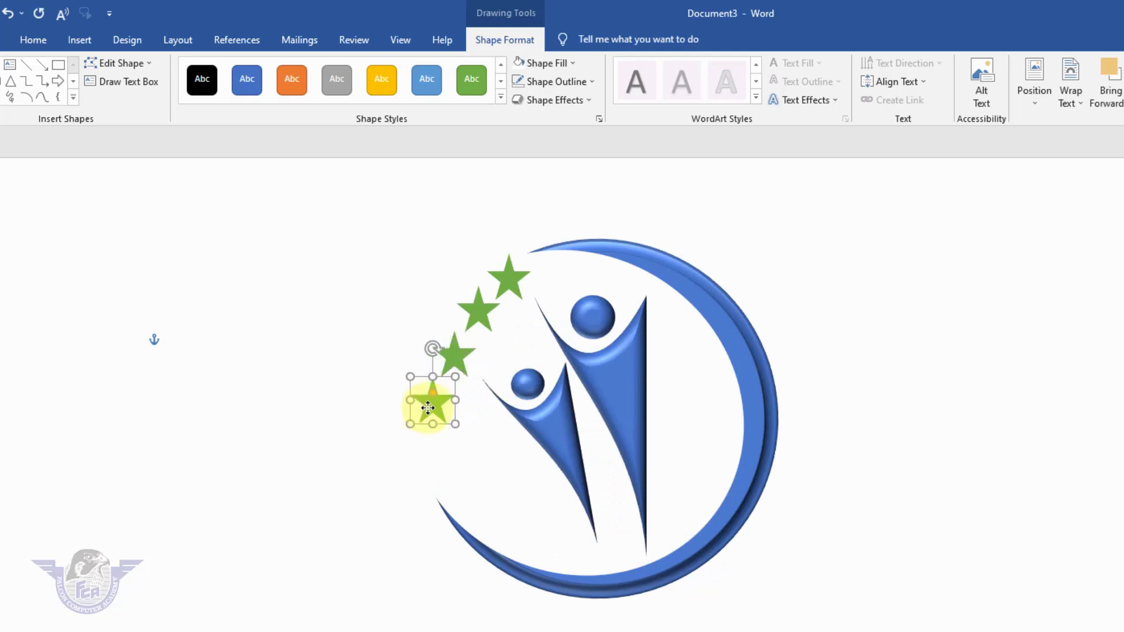
# Spread the four green stars along a curve that bridges the gap between the crescent's two tips, and deselect them.
pyautogui.moveTo(426, 438); pyautogui.dragTo(430, 481)
pyautogui.moveTo(460, 373); pyautogui.dragTo(440, 414)
pyautogui.moveTo(477, 324); pyautogui.dragTo(459, 347)
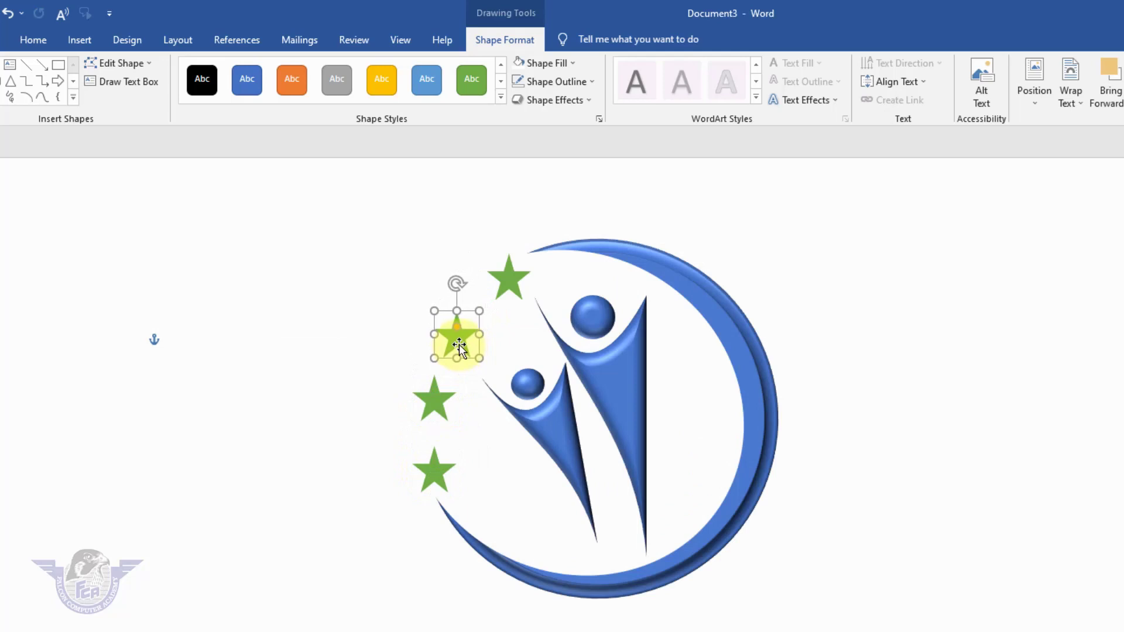
pyautogui.click(509, 272)
pyautogui.click(861, 326)
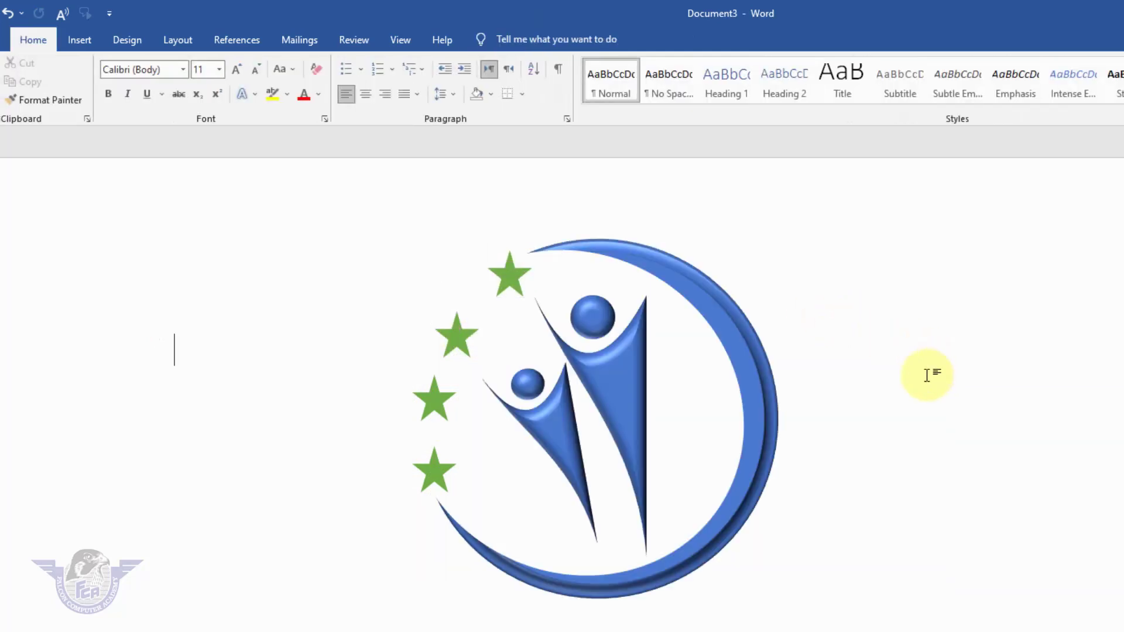